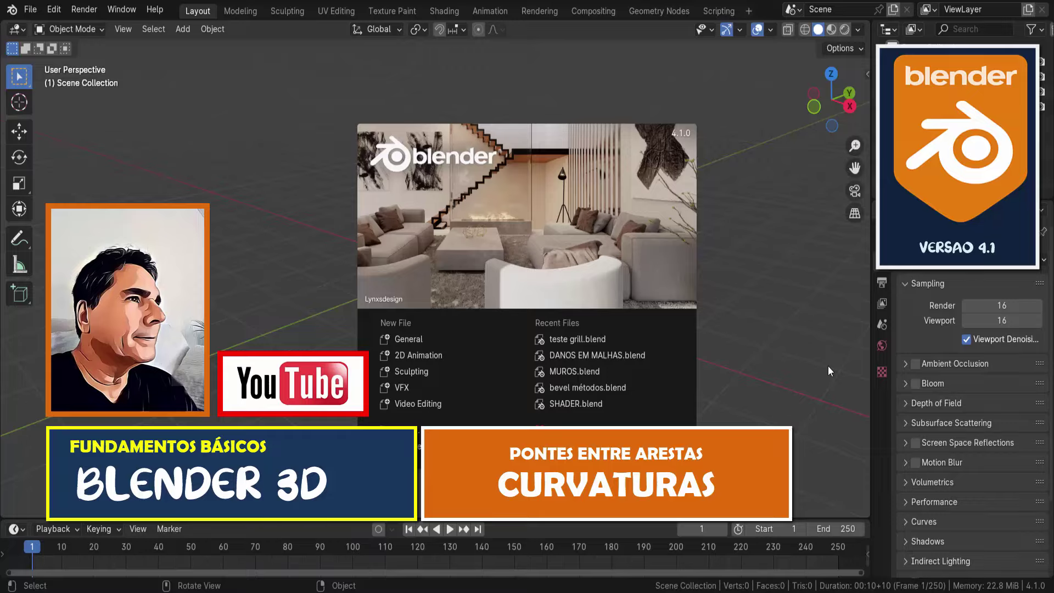
Add a cylinder mesh to the scene and switch to front orthographic view
click(727, 220)
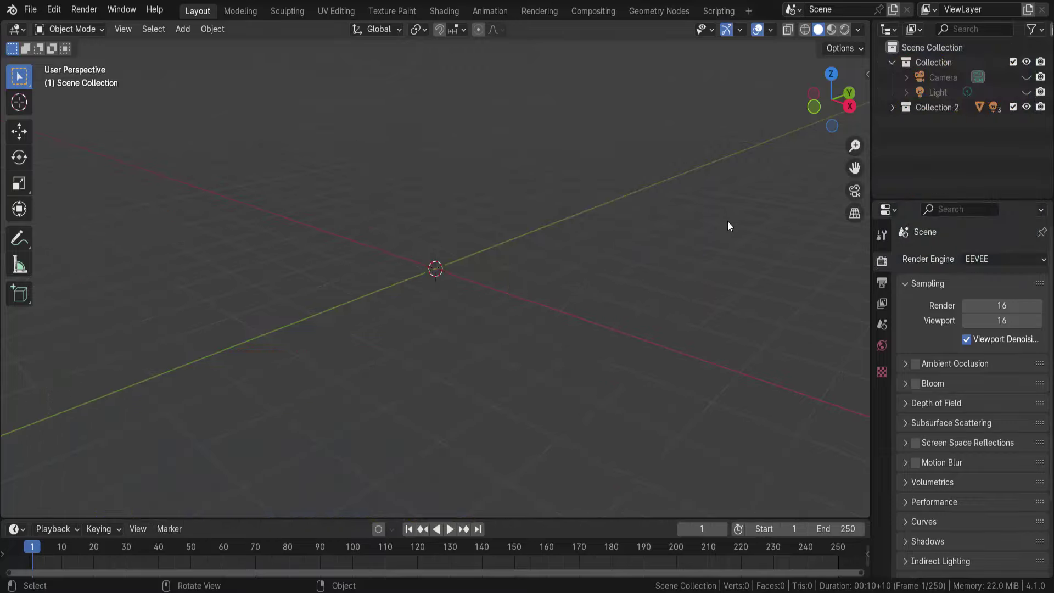
click(185, 29)
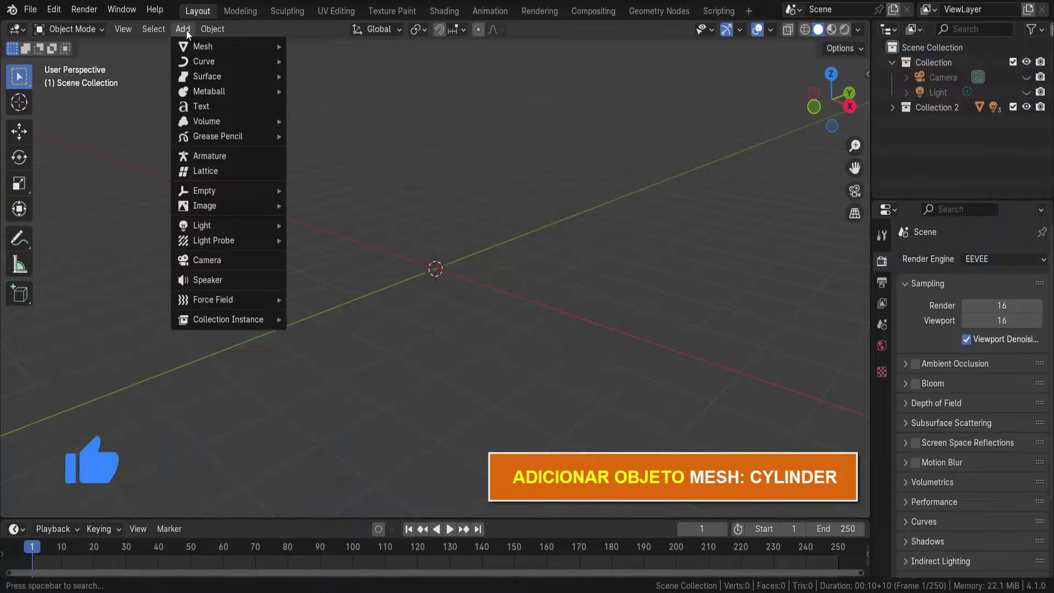
mouse_move(202, 46)
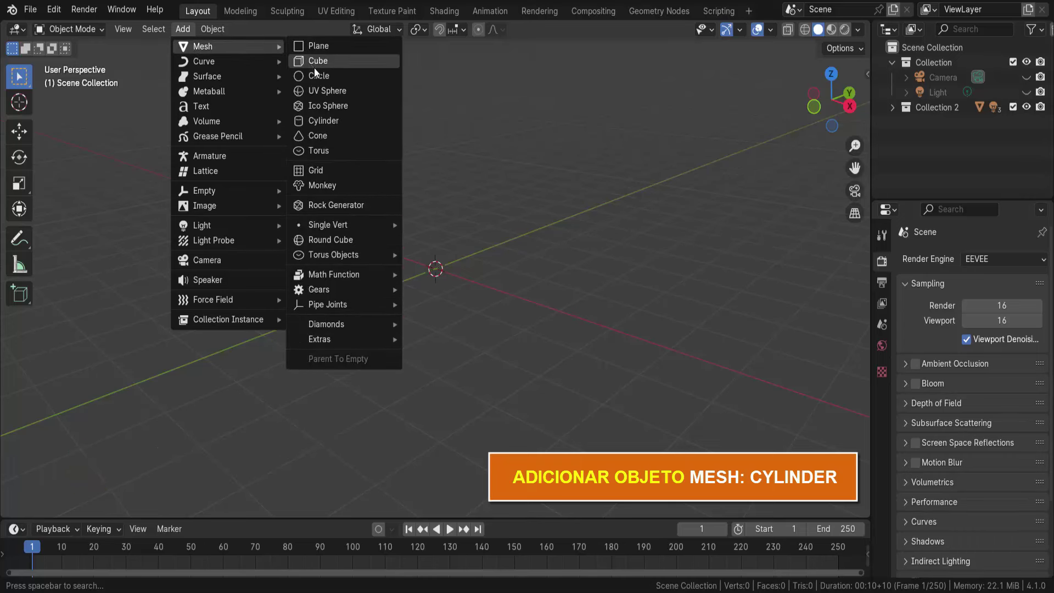
click(321, 118)
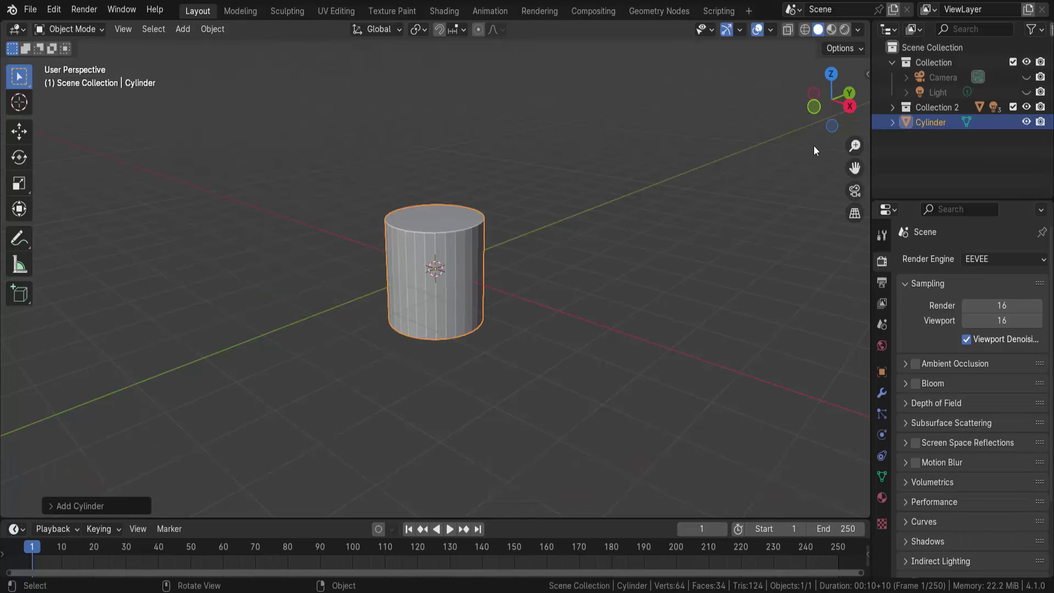
click(816, 112)
Set the new cylinder's depth to 4.08 m and radius to 0.47 m
click(51, 506)
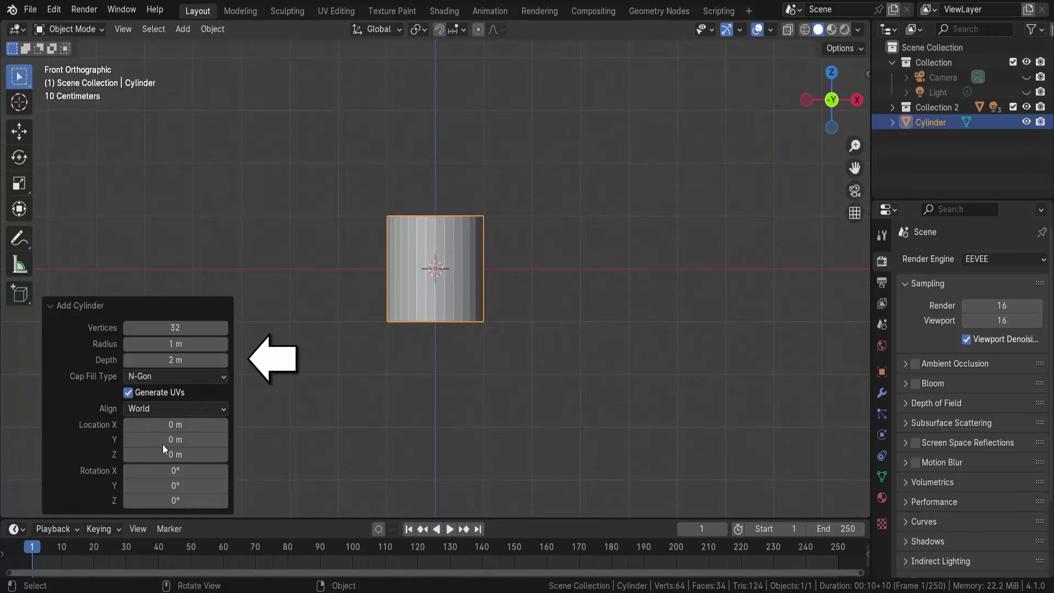
drag(187, 360, 293, 383)
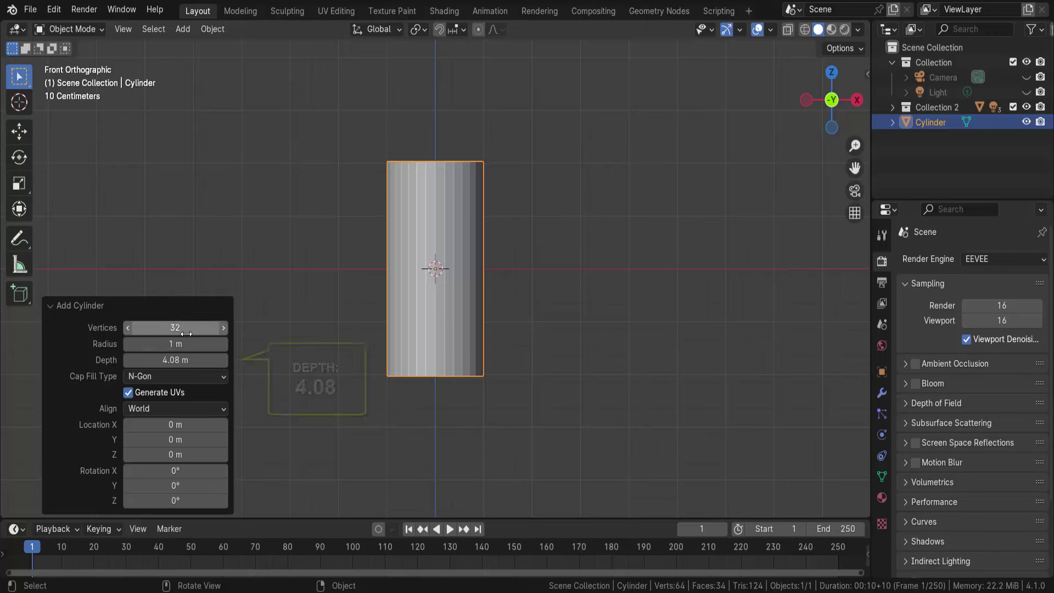
drag(186, 343, 152, 348)
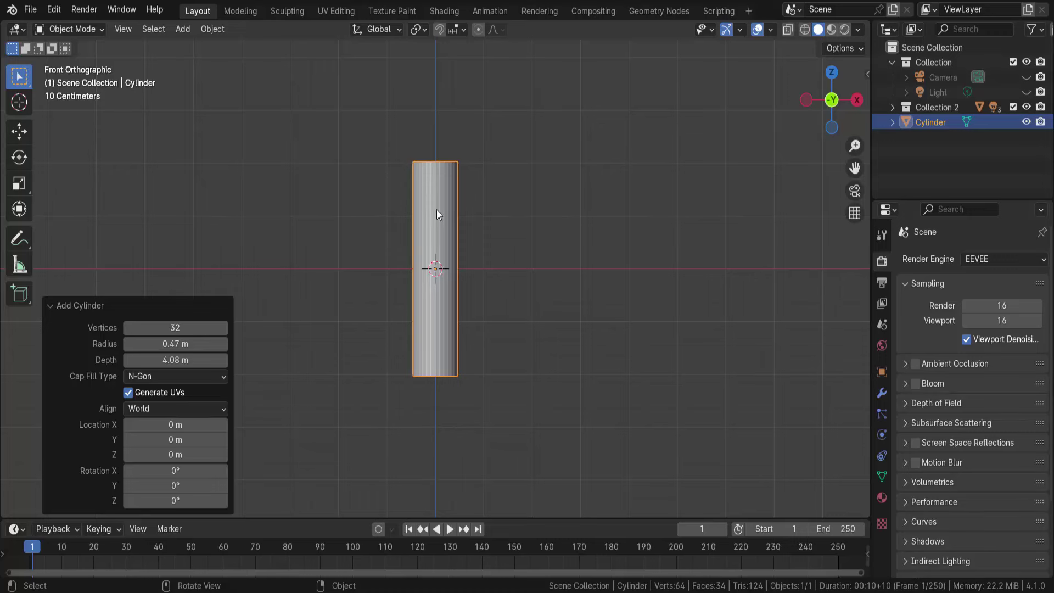
click(76, 29)
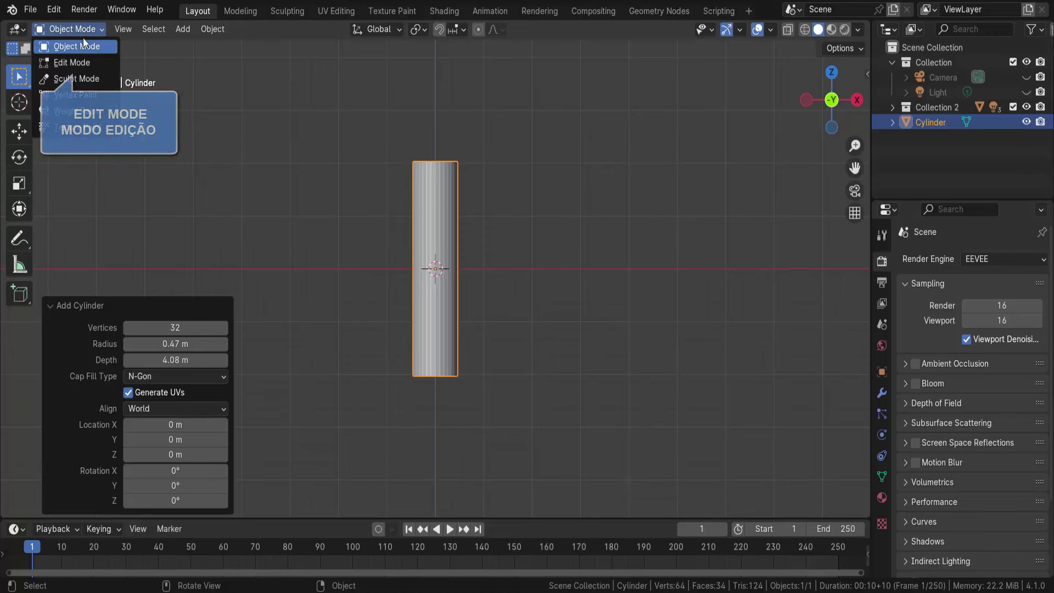
In Edit Mode, shift the cylinder mesh left and place a duplicate 1.2588 m along X
click(66, 60)
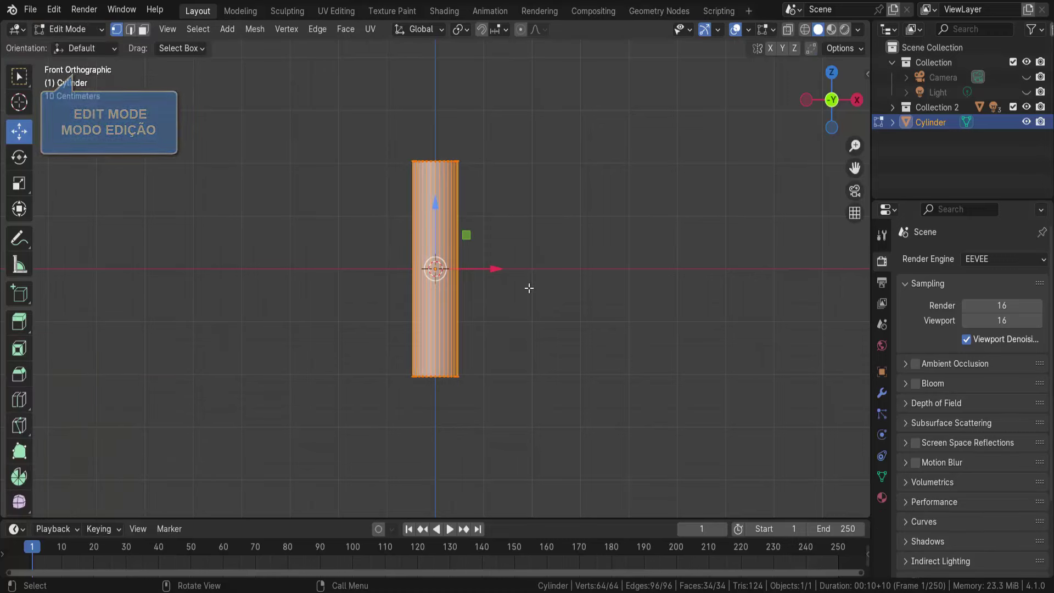
mouse_move(496, 269)
mouse_down()
mouse_move(475, 276)
mouse_move(467, 297)
mouse_up()
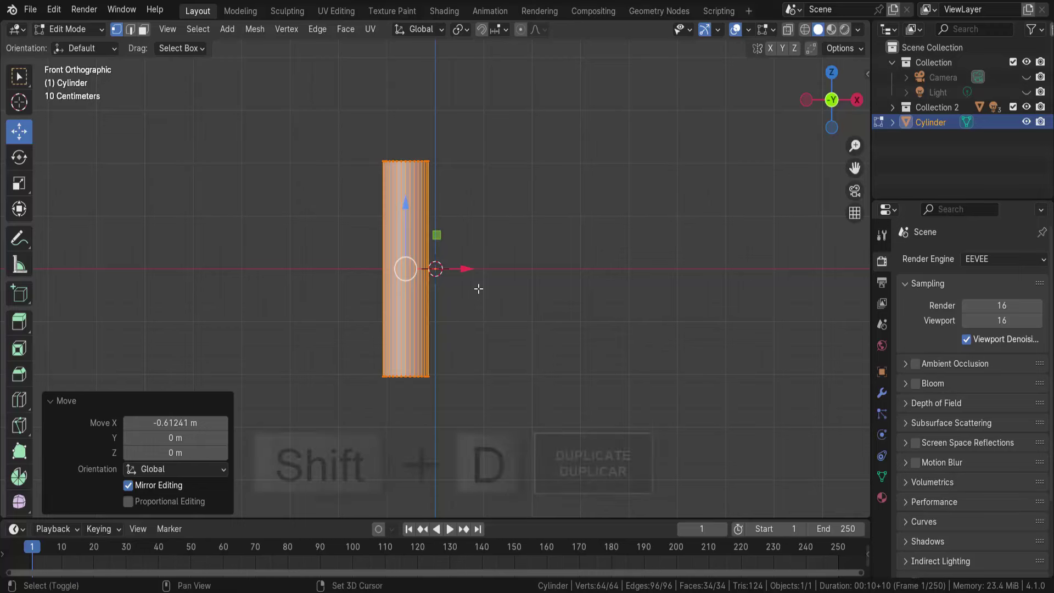
key(shift+d)
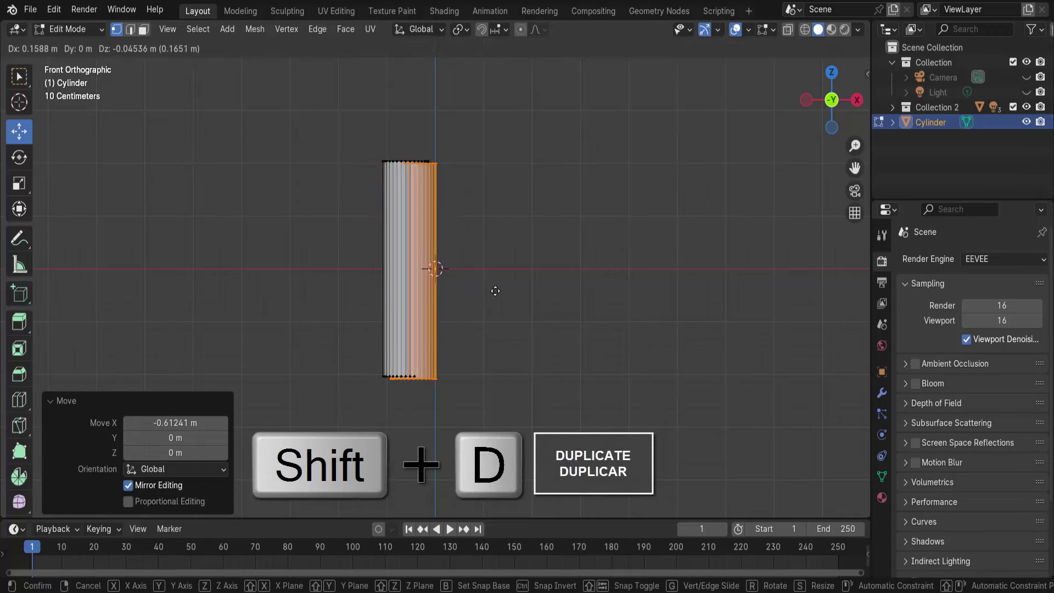
key(x)
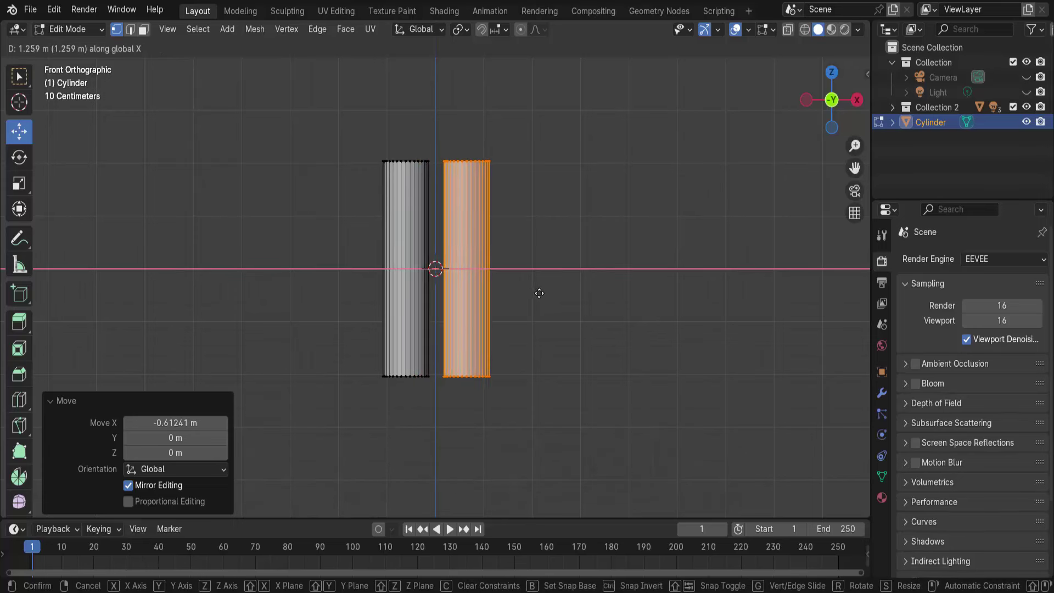
click(539, 293)
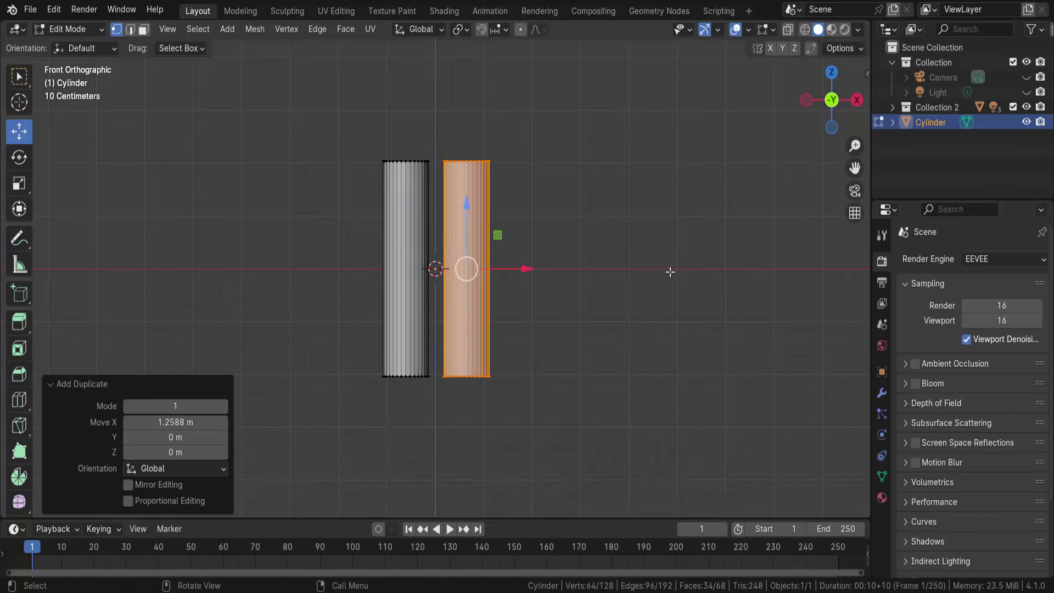
mouse_move(815, 127)
mouse_down()
mouse_move(824, 147)
mouse_move(643, 224)
mouse_up()
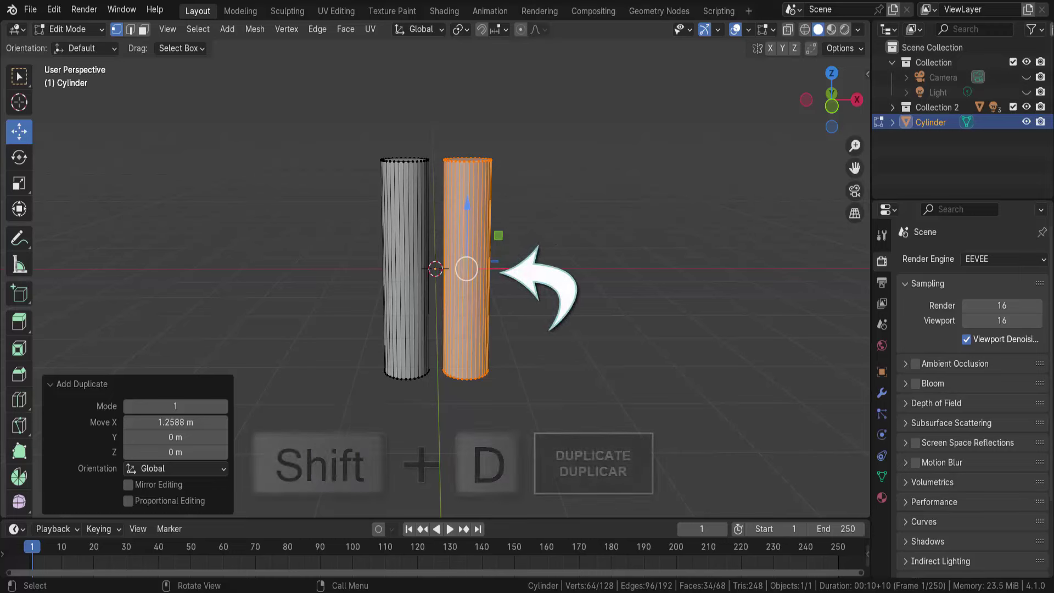
Duplicate the cylinder in place, rotate it 90° about Y, and lift it 2.9224 m up
key(shift+d)
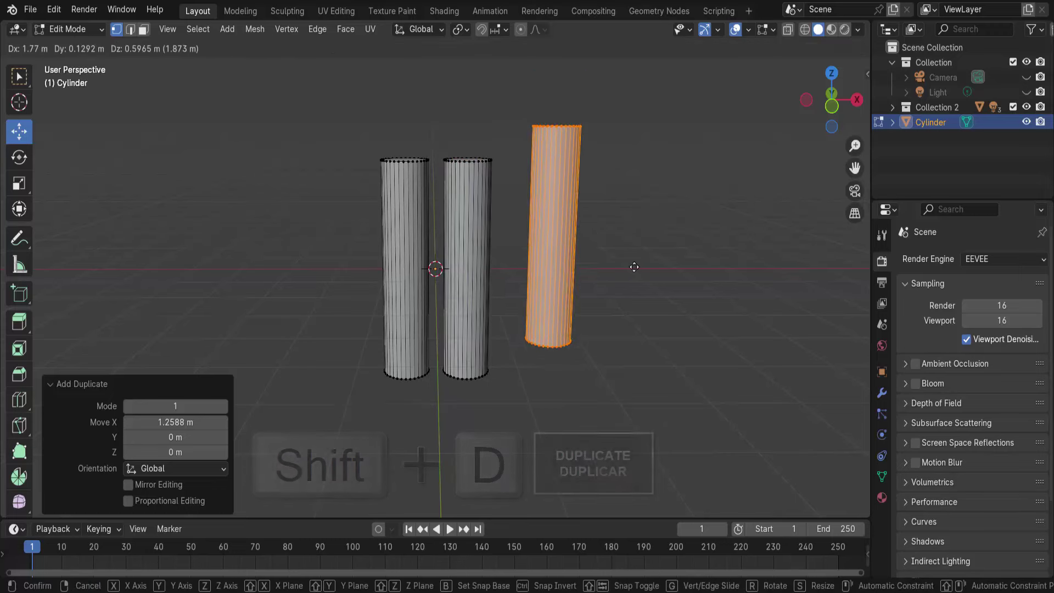
key(Escape)
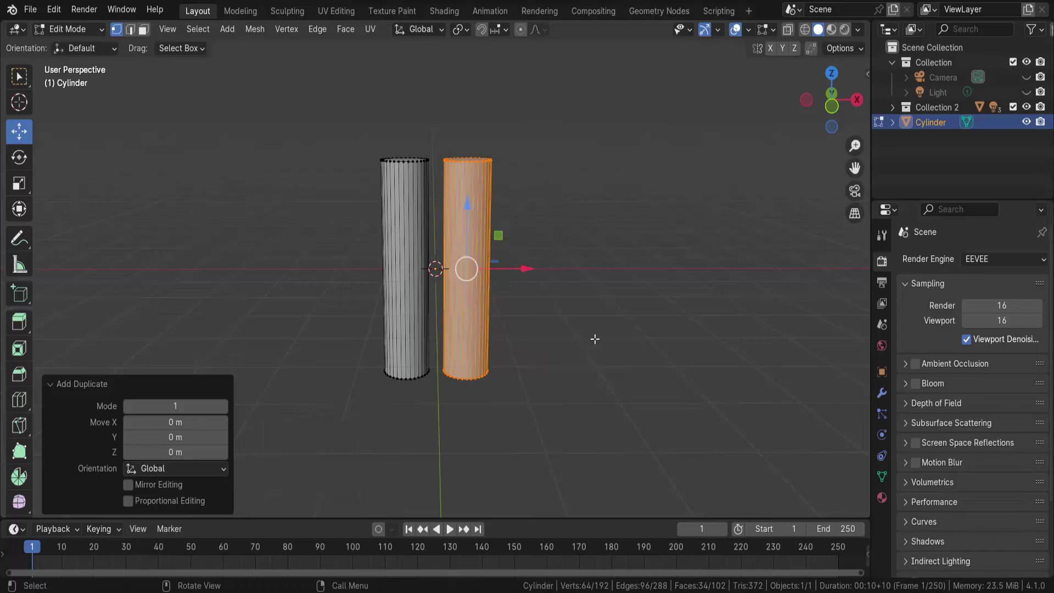
key(r)
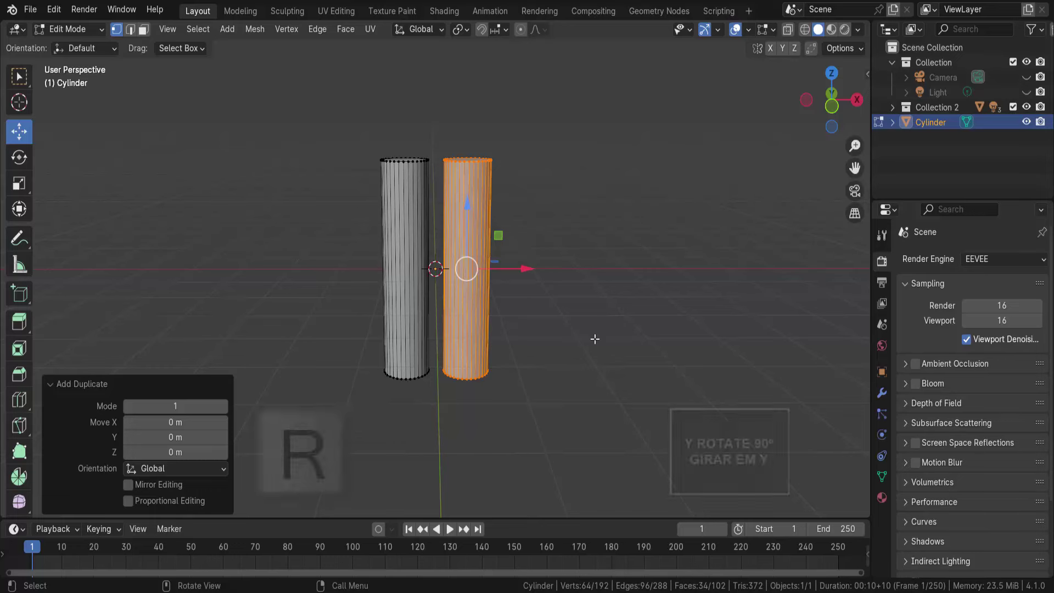
key(y)
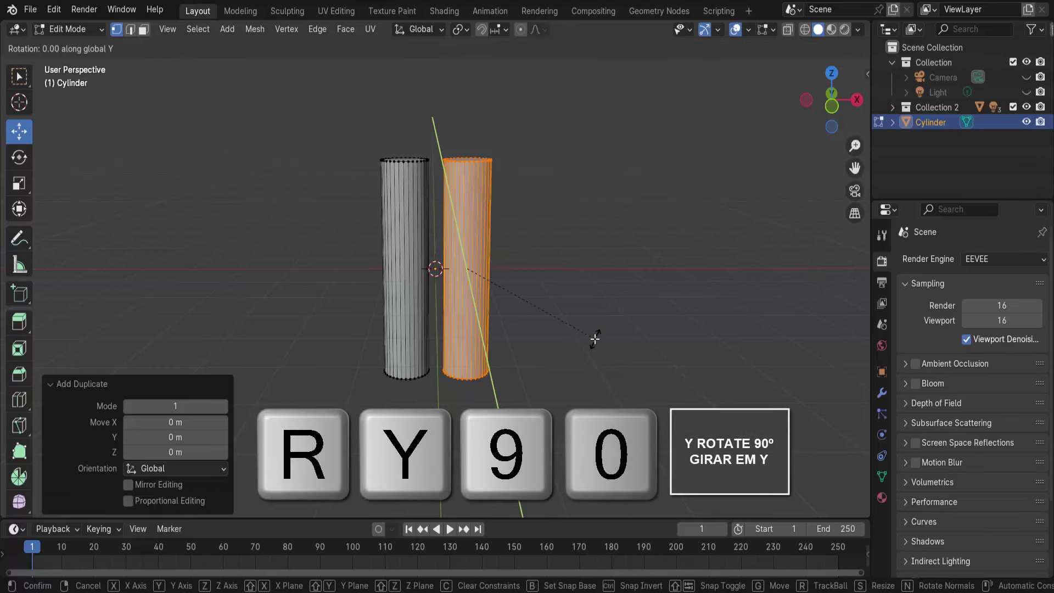
key(9)
key(0)
click(595, 339)
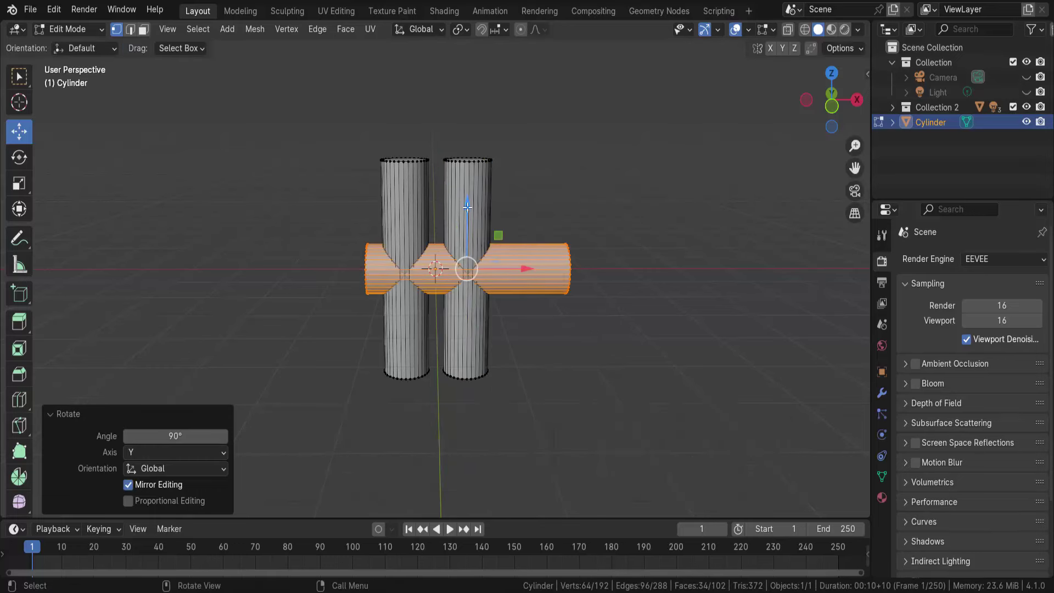
drag(467, 204, 489, 49)
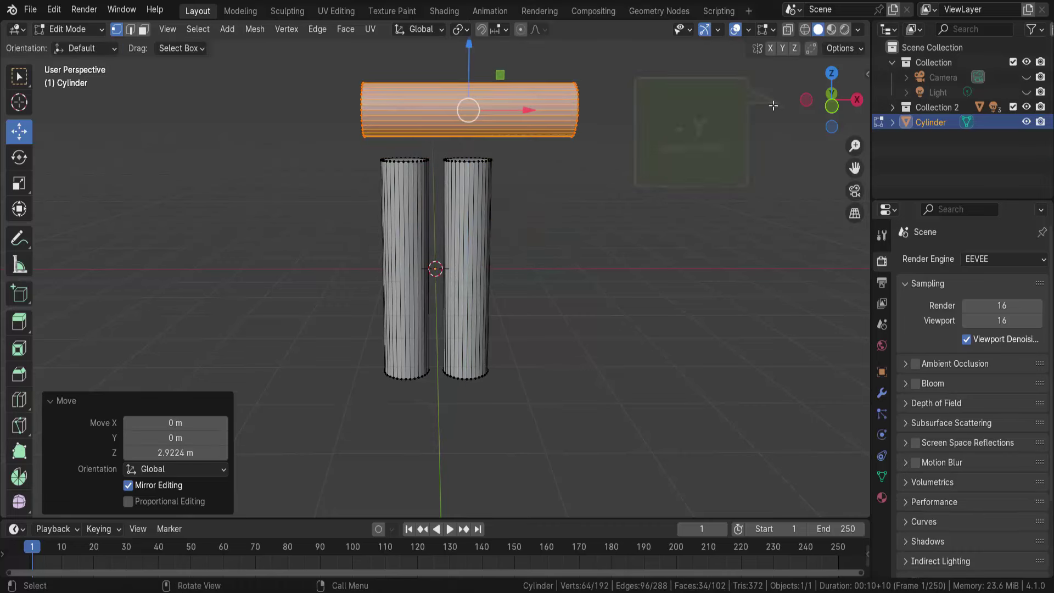
click(832, 108)
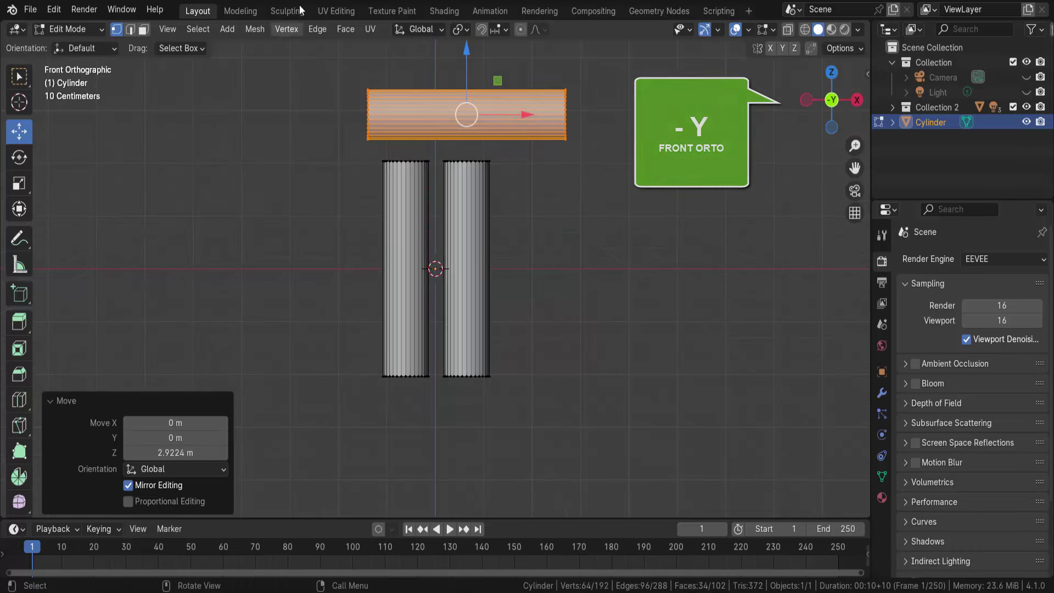
Move the horizontal cylinder to 2.5633 m height and 4.4681 m along X
scroll(549, 128, down, 4)
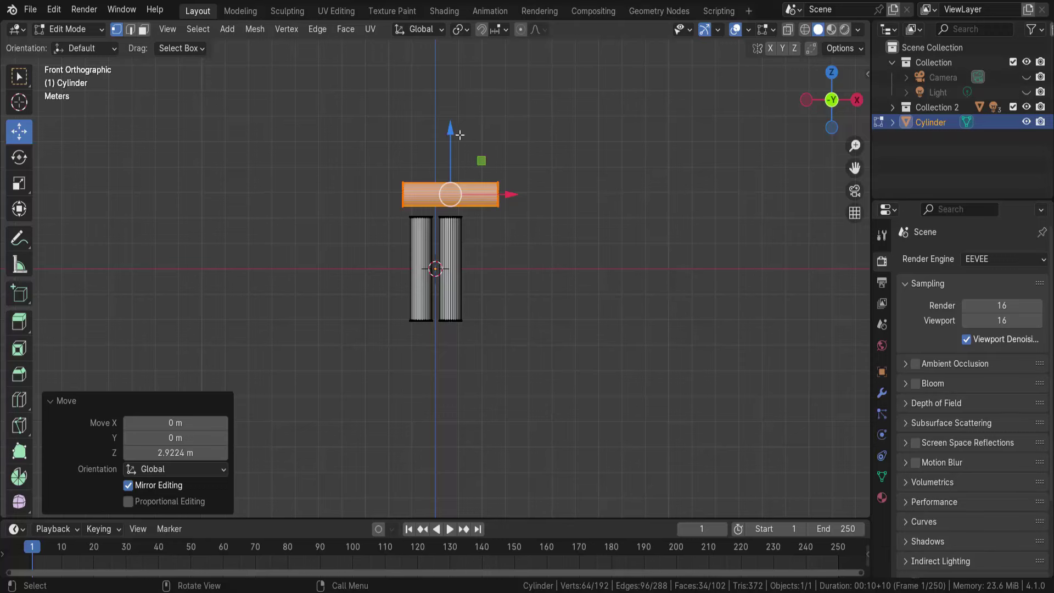
mouse_move(450, 130)
mouse_down()
mouse_move(463, 67)
mouse_move(477, 61)
mouse_up()
drag(514, 129, 614, 146)
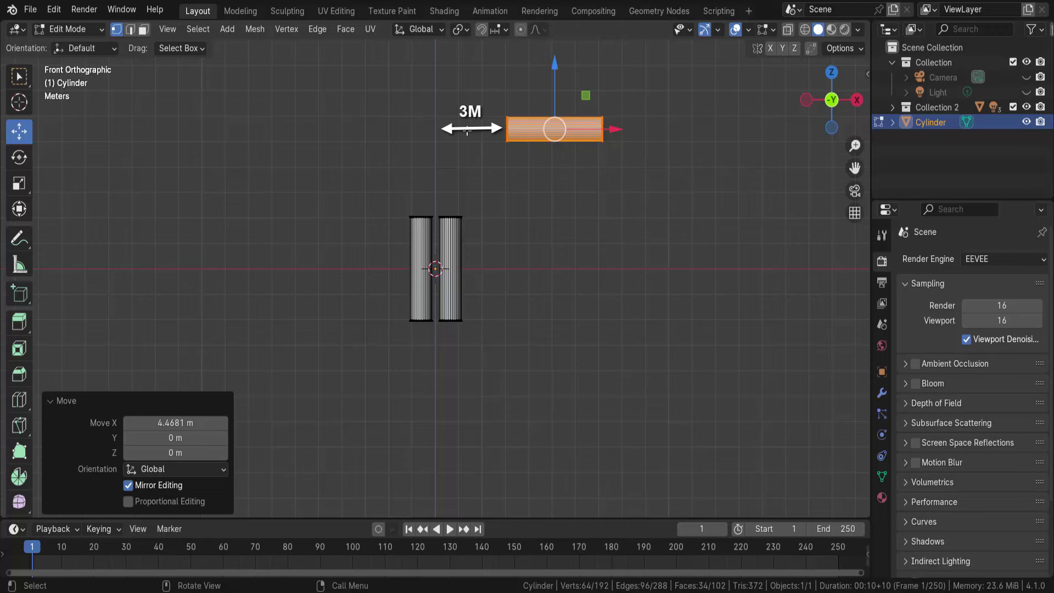
click(604, 132)
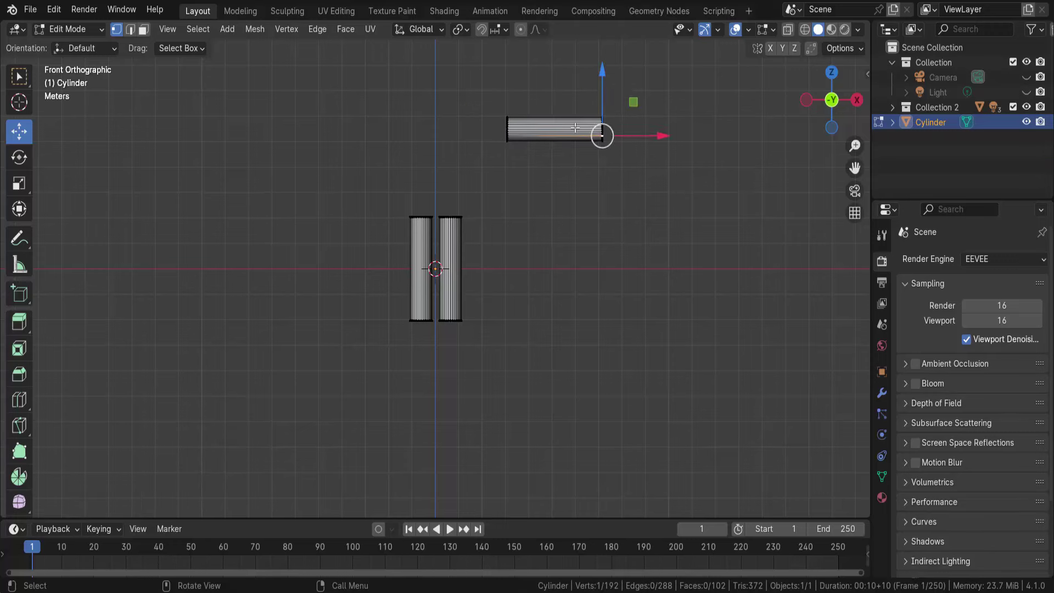
Duplicate the whole horizontal cylinder and move the copy -10.23 m along X to the upper left
key(l)
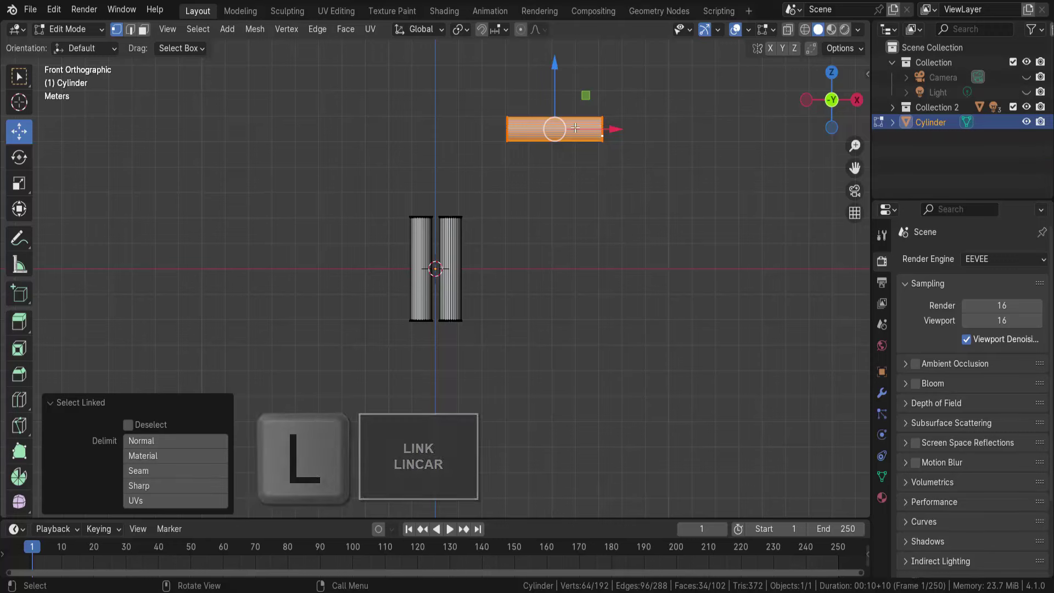
key(shift+d)
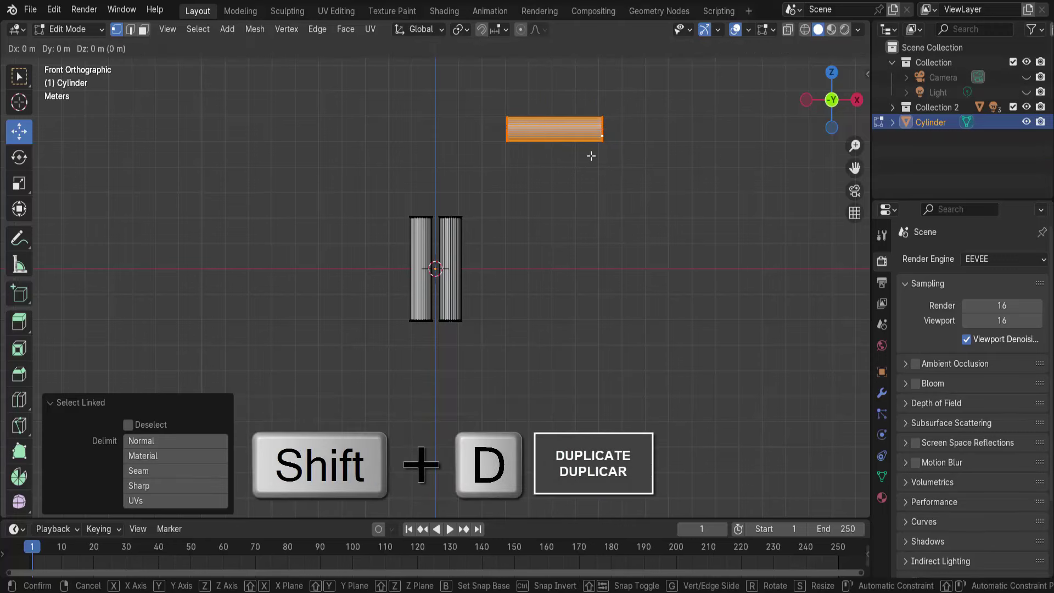
key(x)
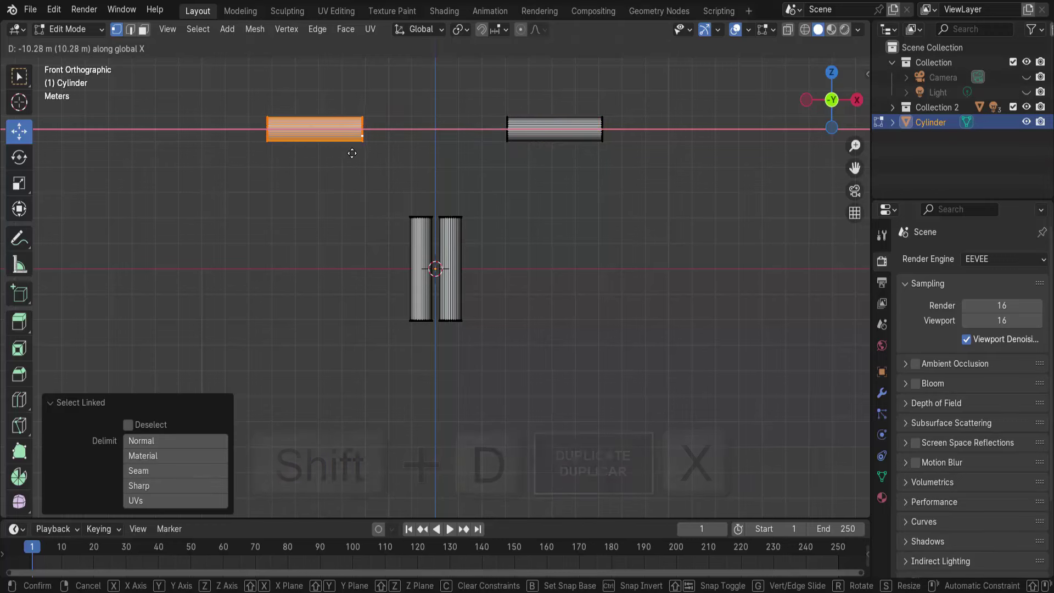
click(352, 153)
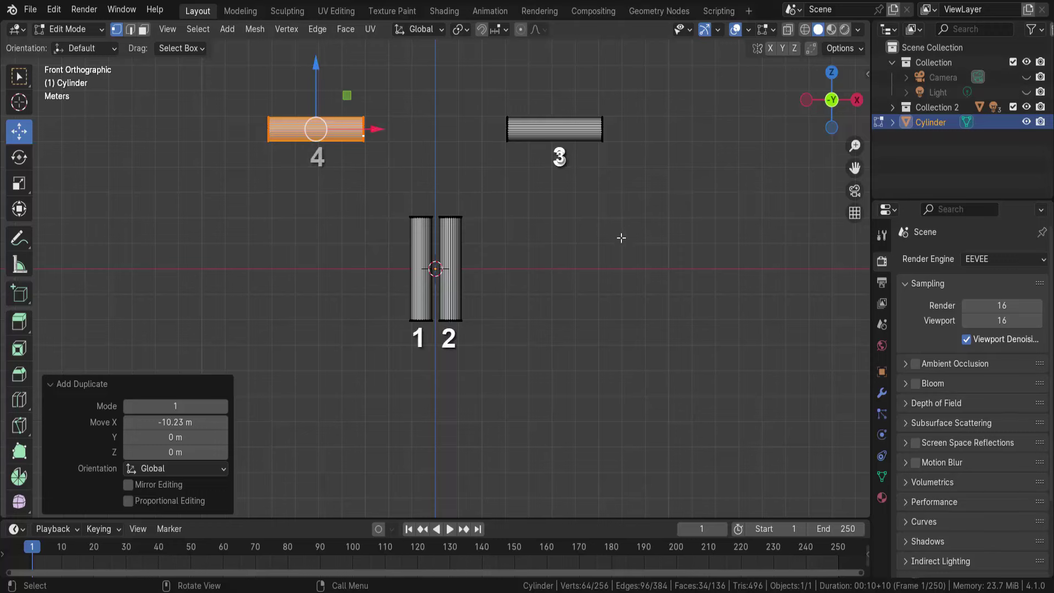
middle_drag(621, 237, 582, 291)
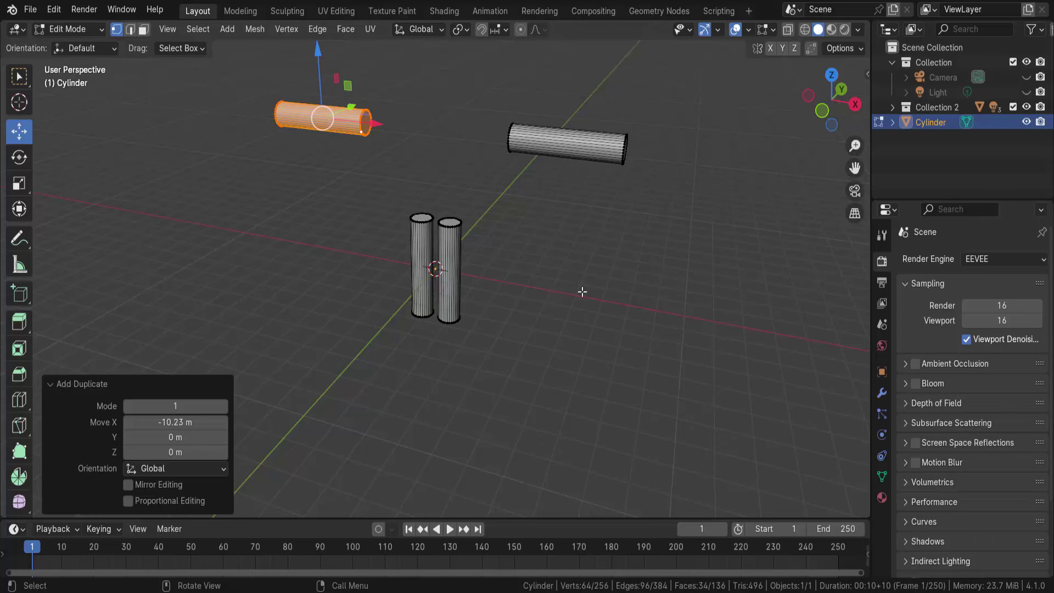
Switch to face select mode and select the right upright cylinder's top cap
click(143, 32)
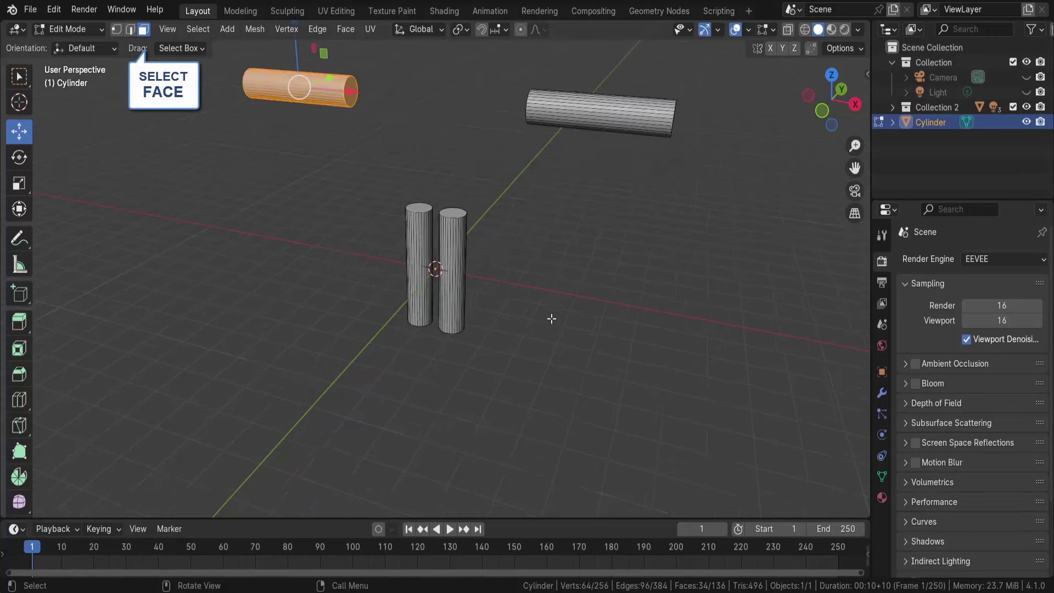
click(454, 211)
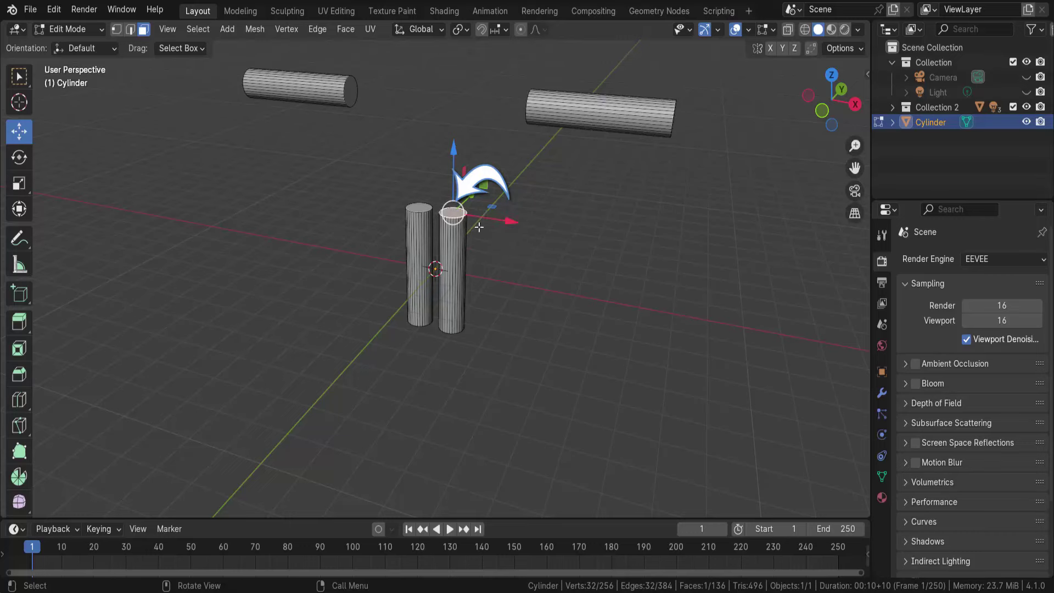
Add the right horizontal cylinder's inner end face to the selection
middle_drag(584, 212, 642, 212)
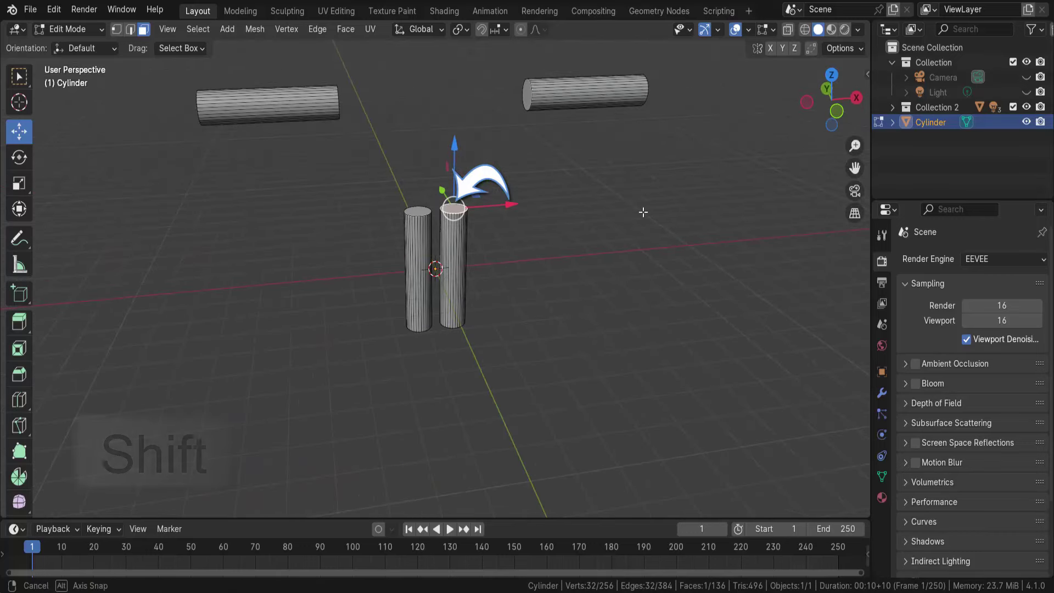
shift+click(526, 90)
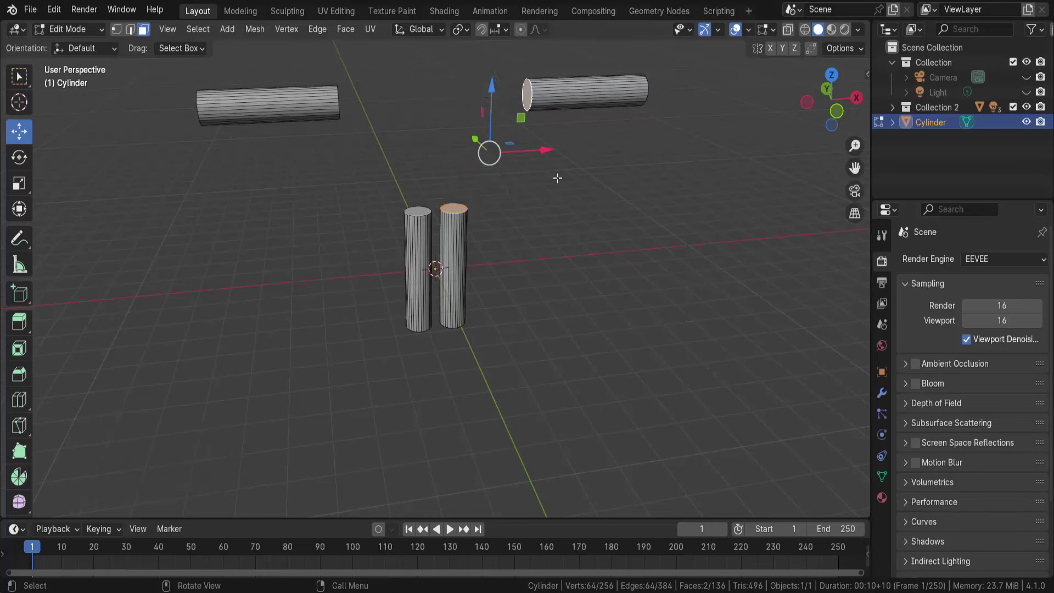
click(319, 33)
Bridge the two selected faces with Bridge Edge Loops at 15 cuts, then deselect all
key(ctrl+e)
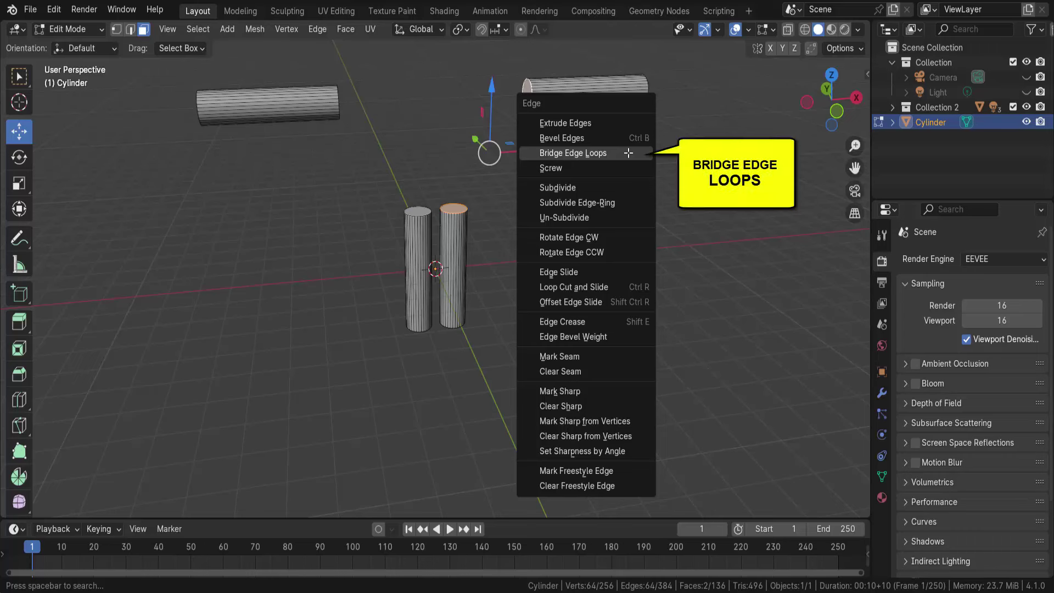
click(629, 153)
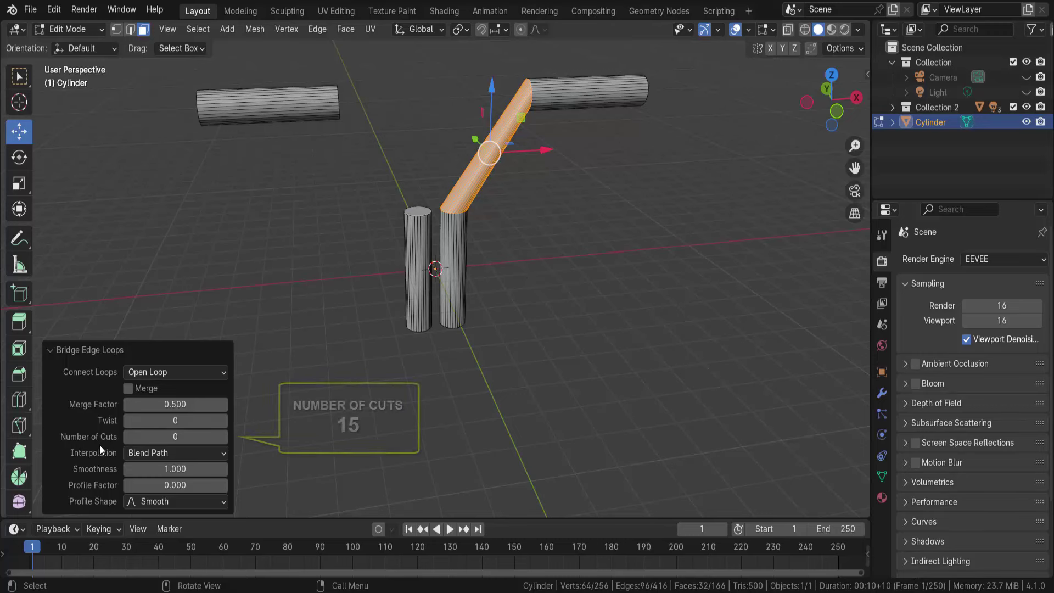
drag(219, 437, 241, 436)
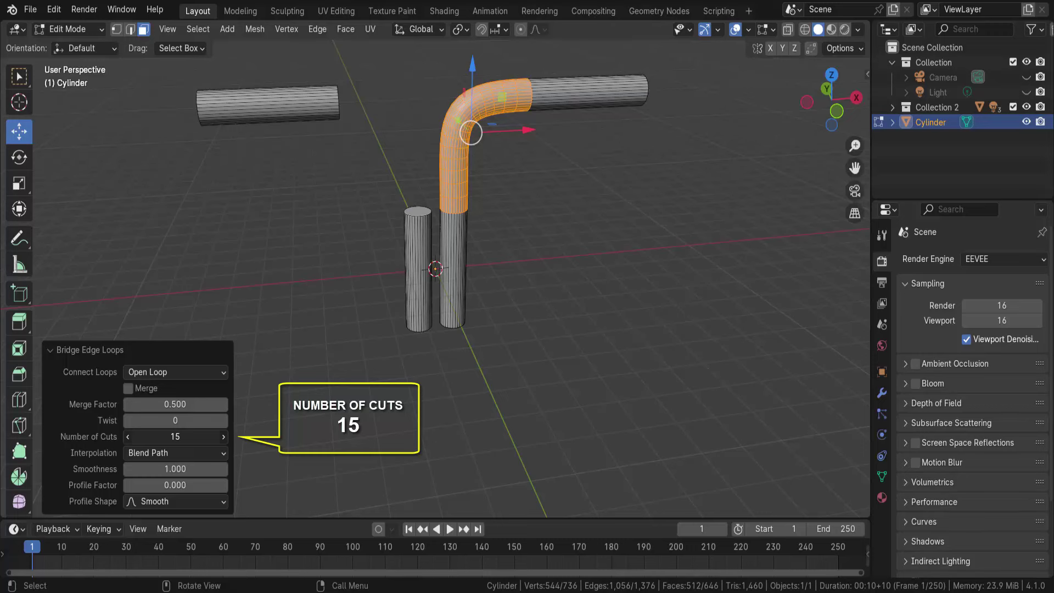
key(alt+a)
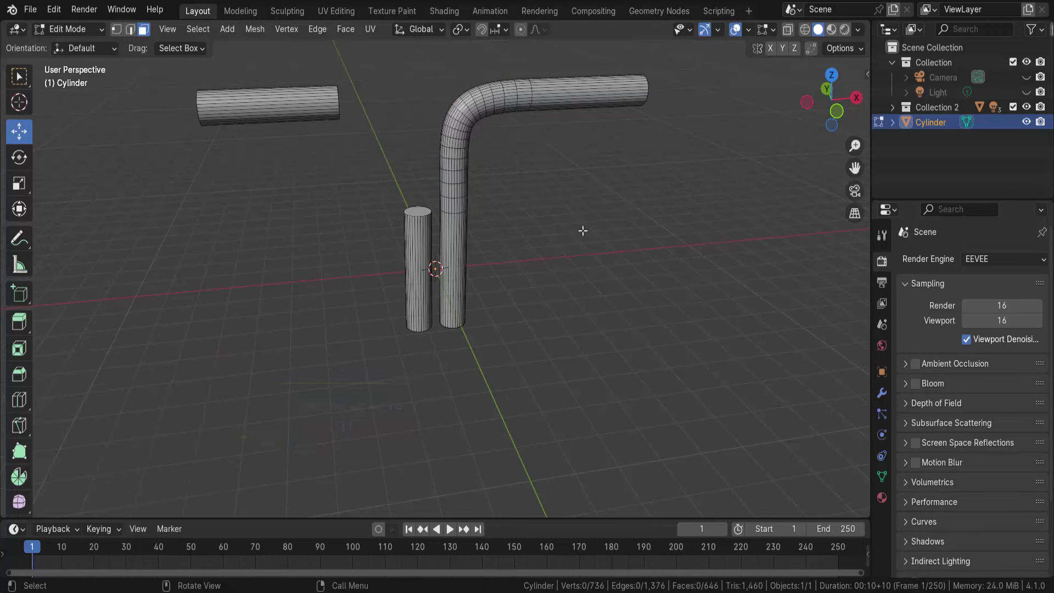
Bridge the left upright's top cap to the left horizontal cylinder's end with 16 cuts
mouse_move(595, 253)
middle_down()
mouse_move(633, 257)
mouse_move(620, 241)
middle_up()
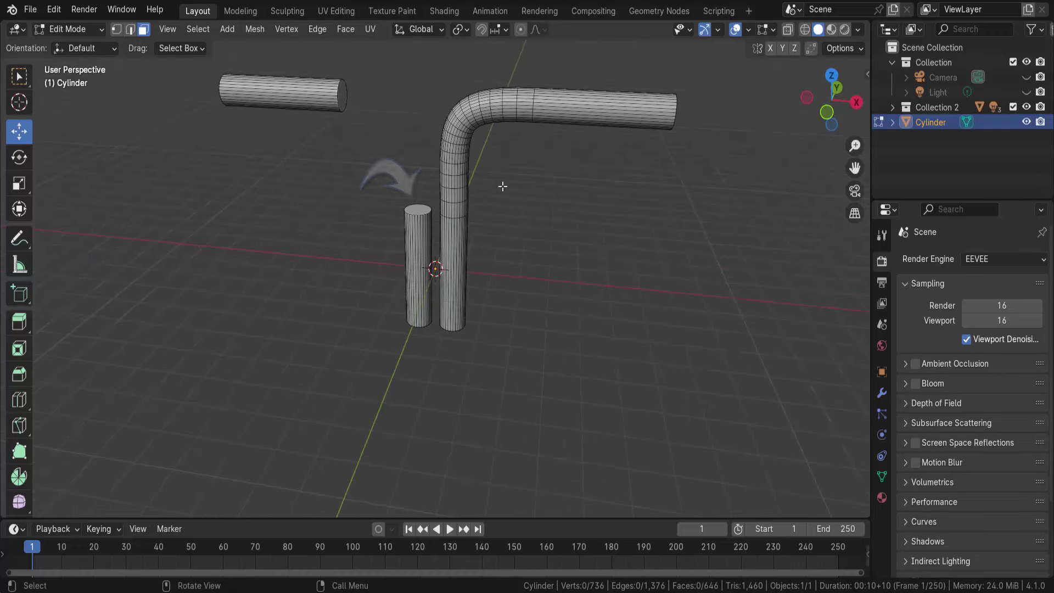
shift+click(424, 207)
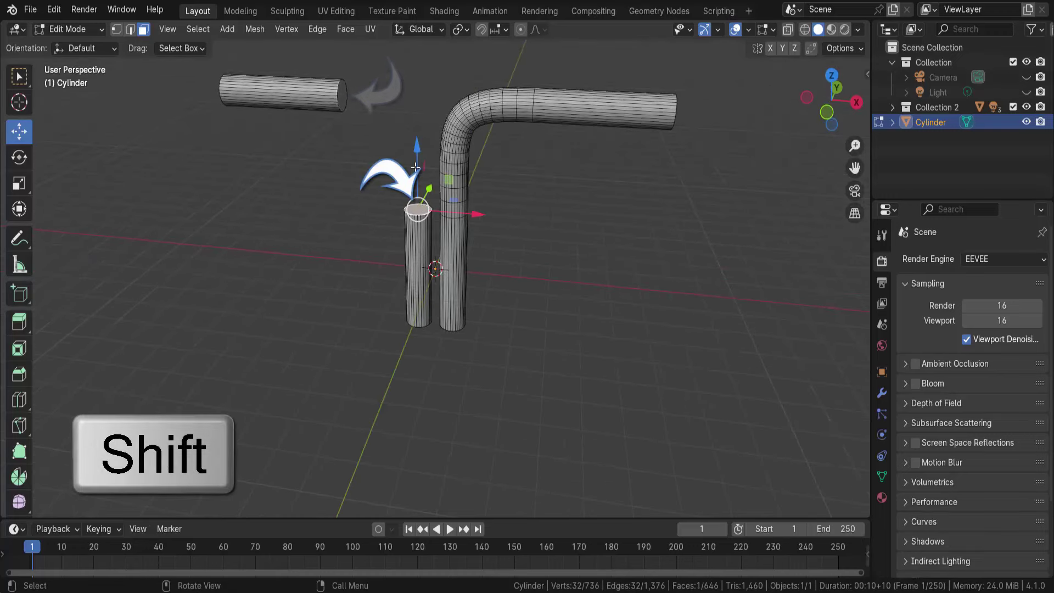
shift+click(344, 97)
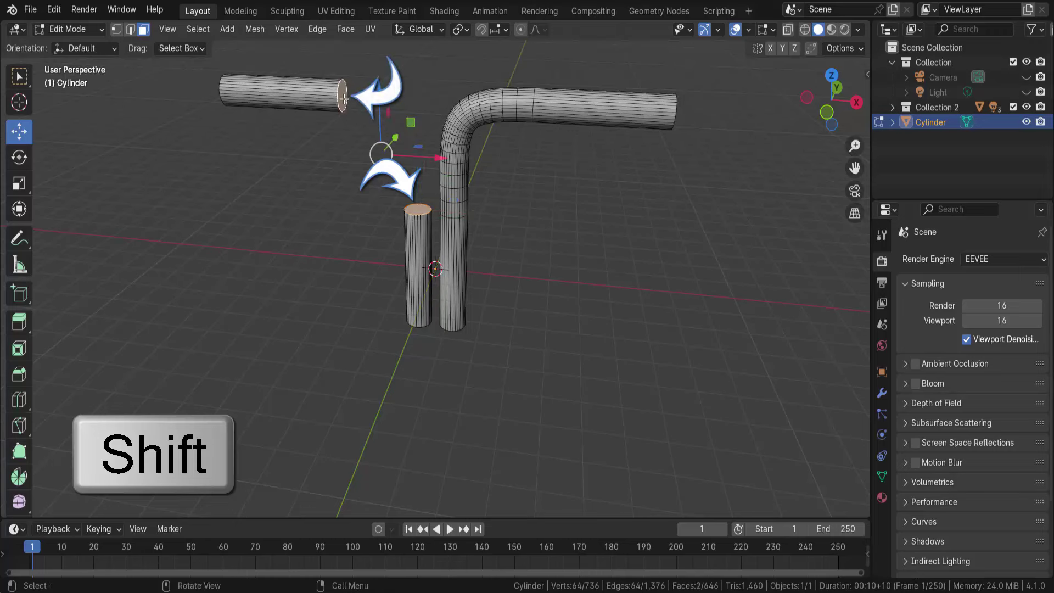
key(ctrl+e)
click(661, 124)
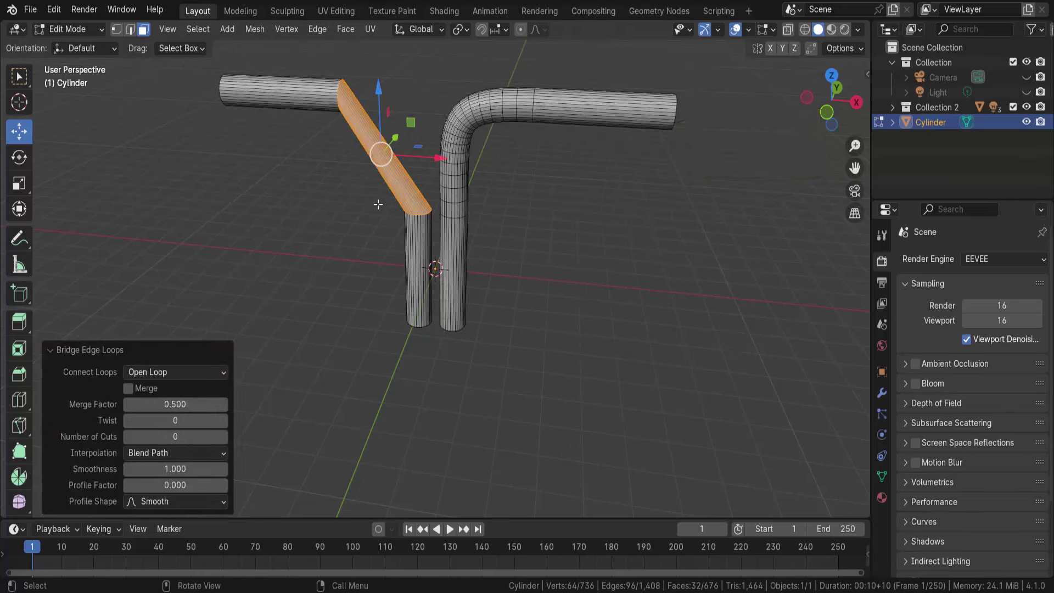
drag(176, 437, 195, 437)
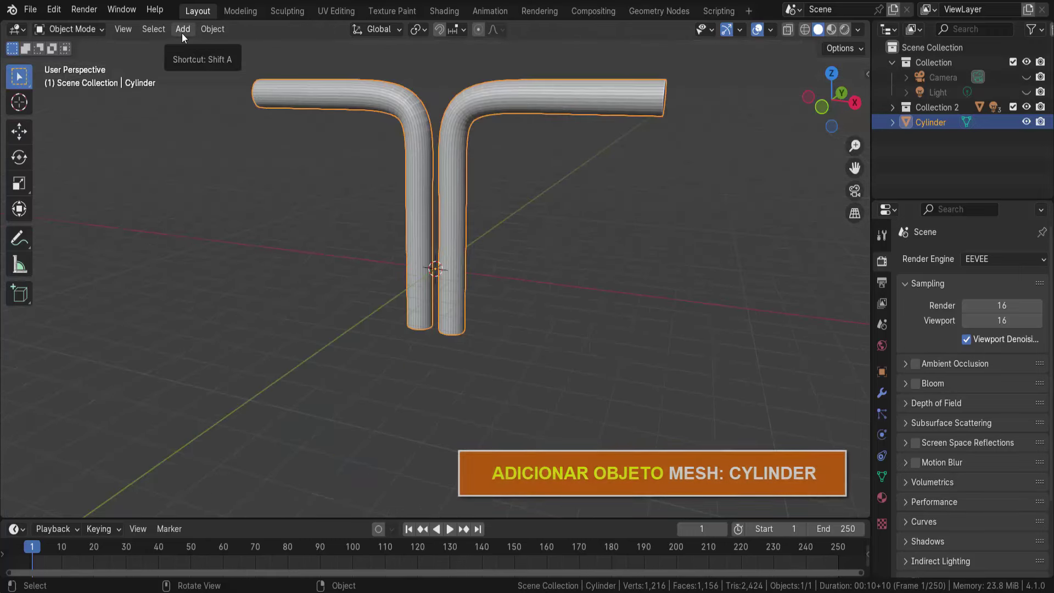
Add a new cylinder with 1.52 m radius and Cap Fill Type set to Nothing
click(182, 30)
mouse_move(203, 46)
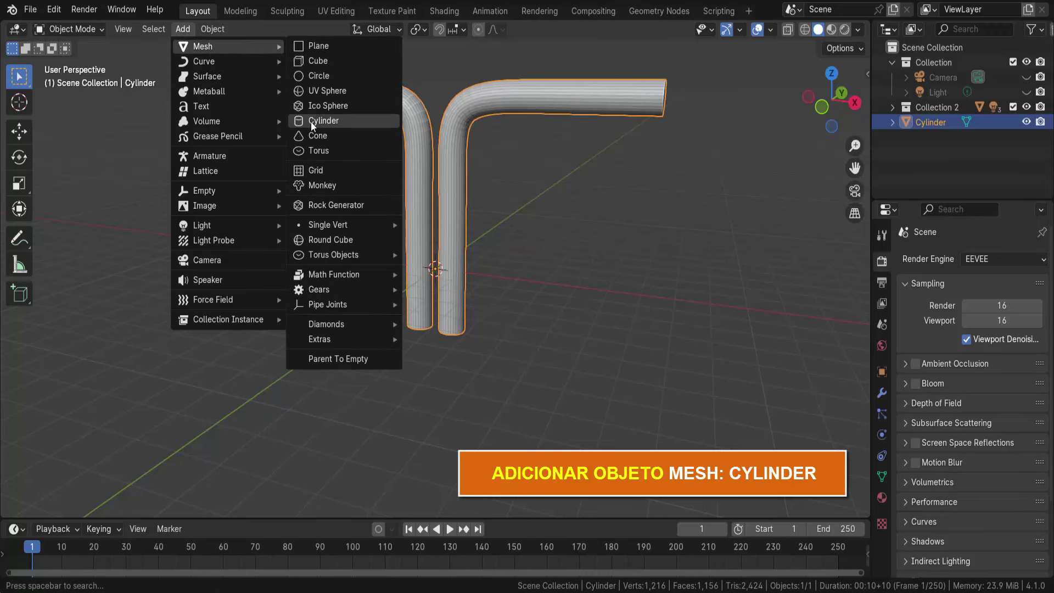
click(311, 121)
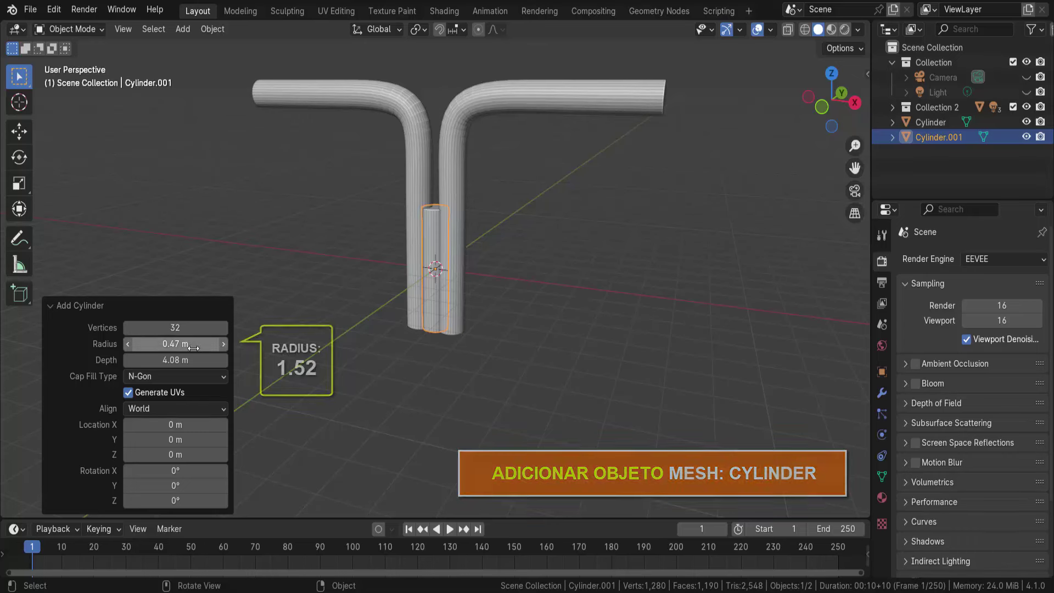
drag(181, 344, 244, 362)
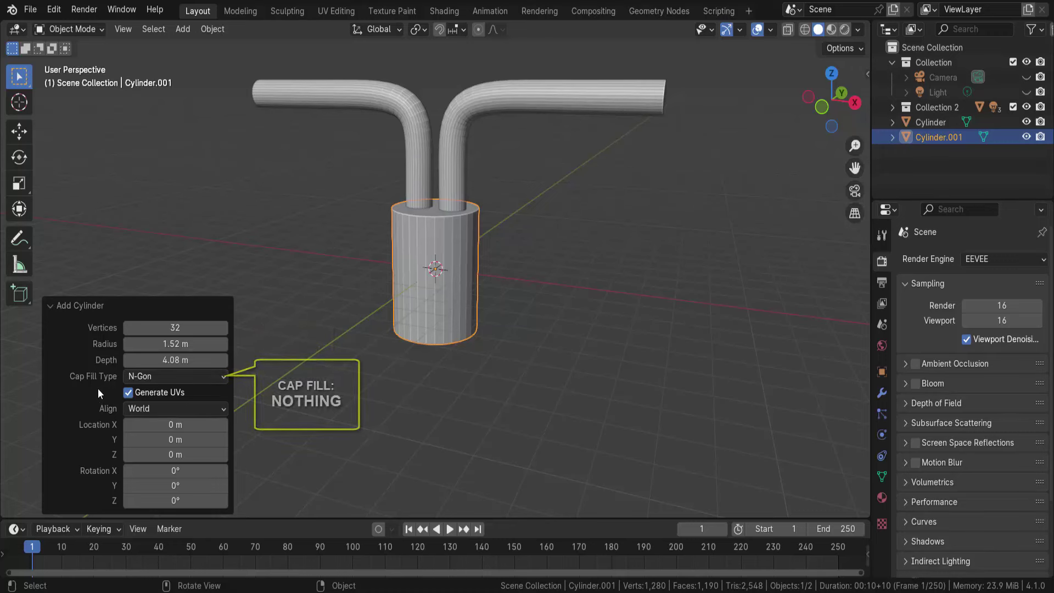
click(161, 376)
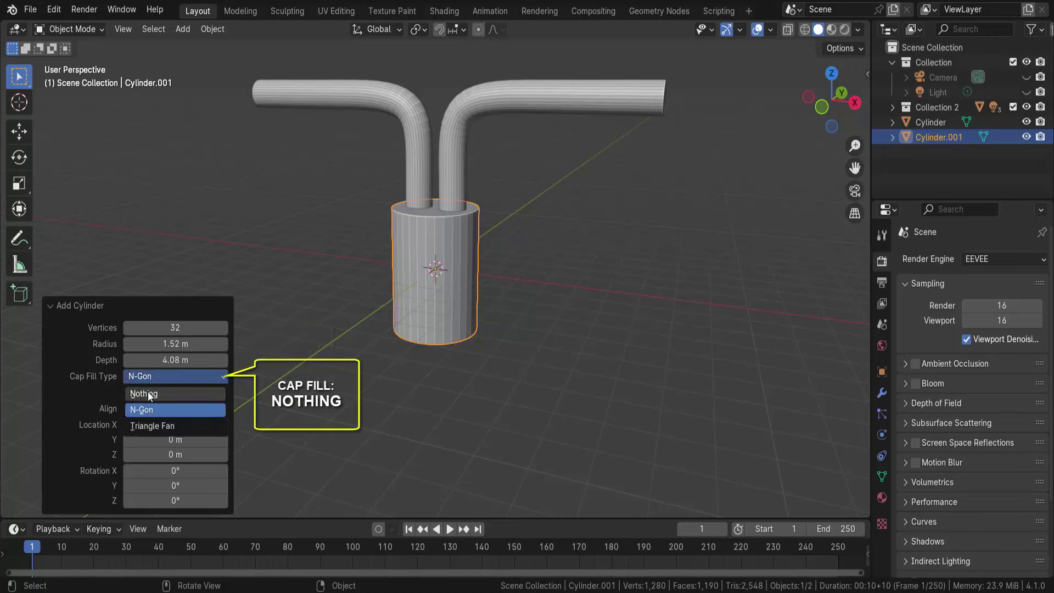
click(153, 394)
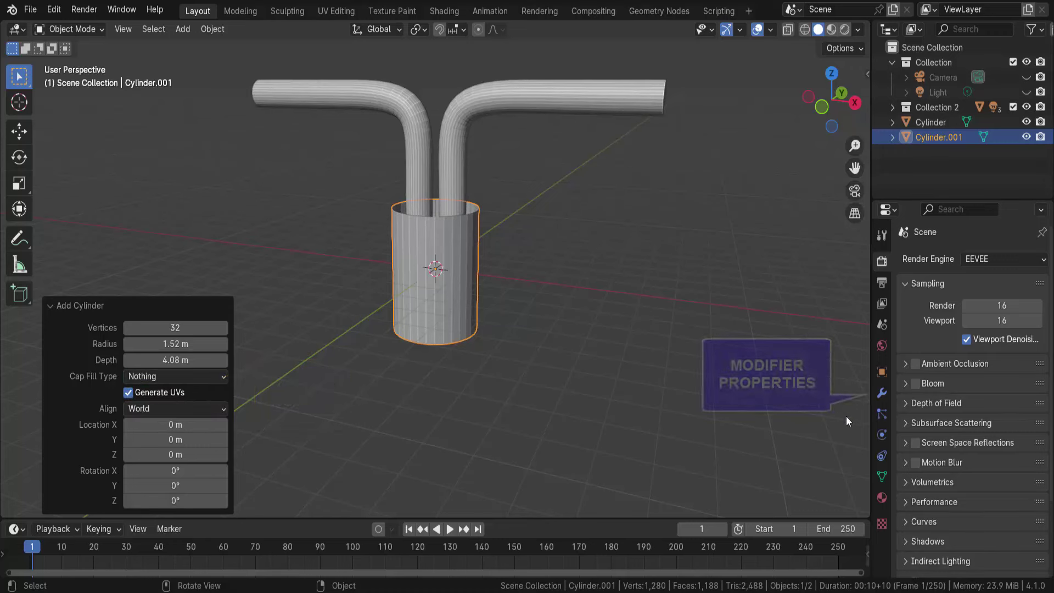
Add a Solidify modifier with 0.34 m thickness to the sleeve cylinder, then select the bent pipe object
click(882, 393)
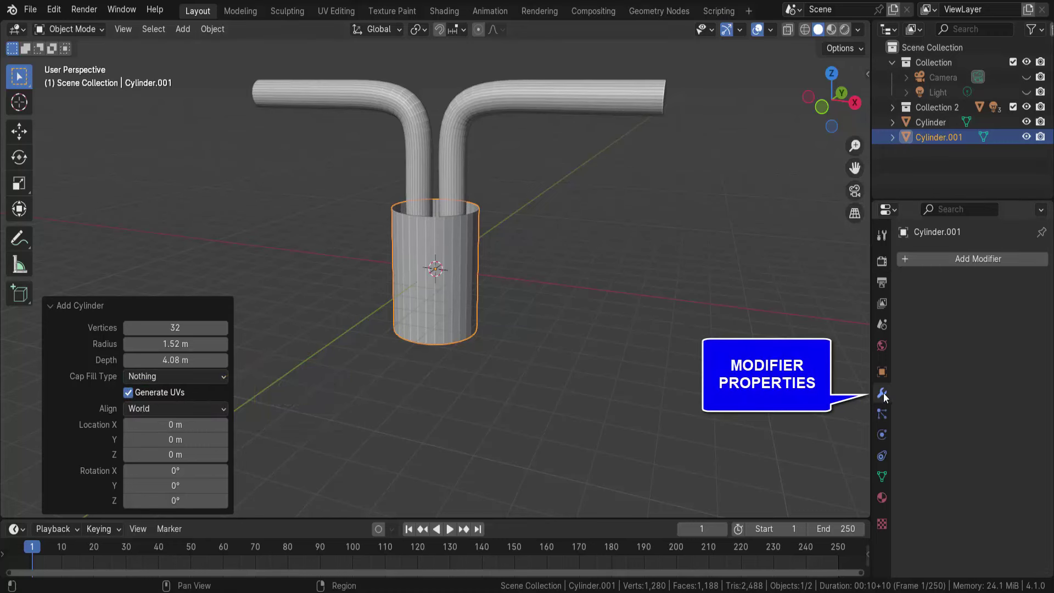
click(970, 259)
mouse_move(909, 195)
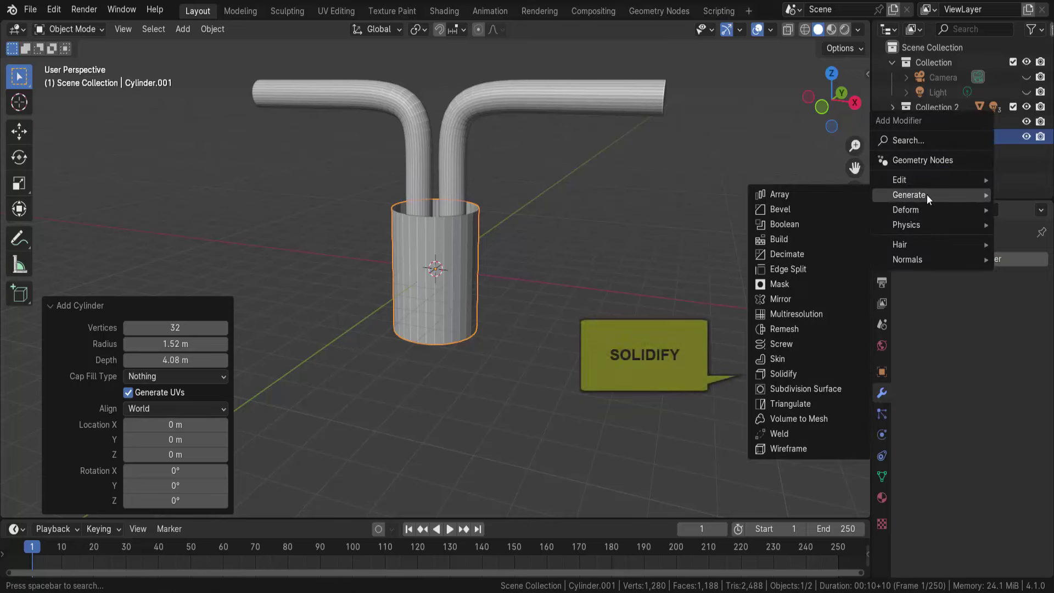
click(795, 372)
drag(988, 323, 1027, 322)
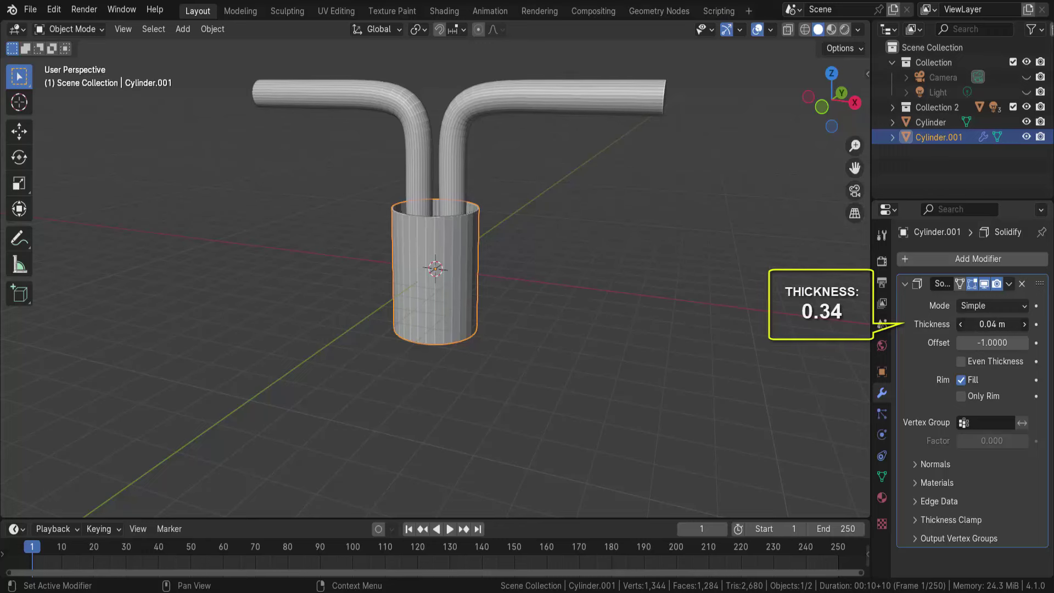
middle_drag(553, 251, 528, 282)
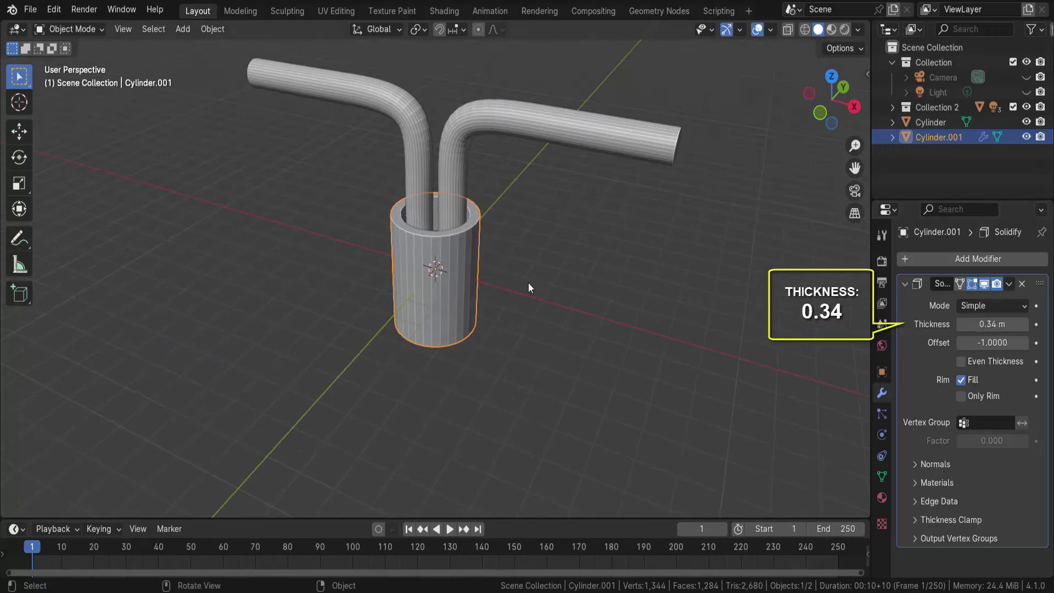
click(68, 29)
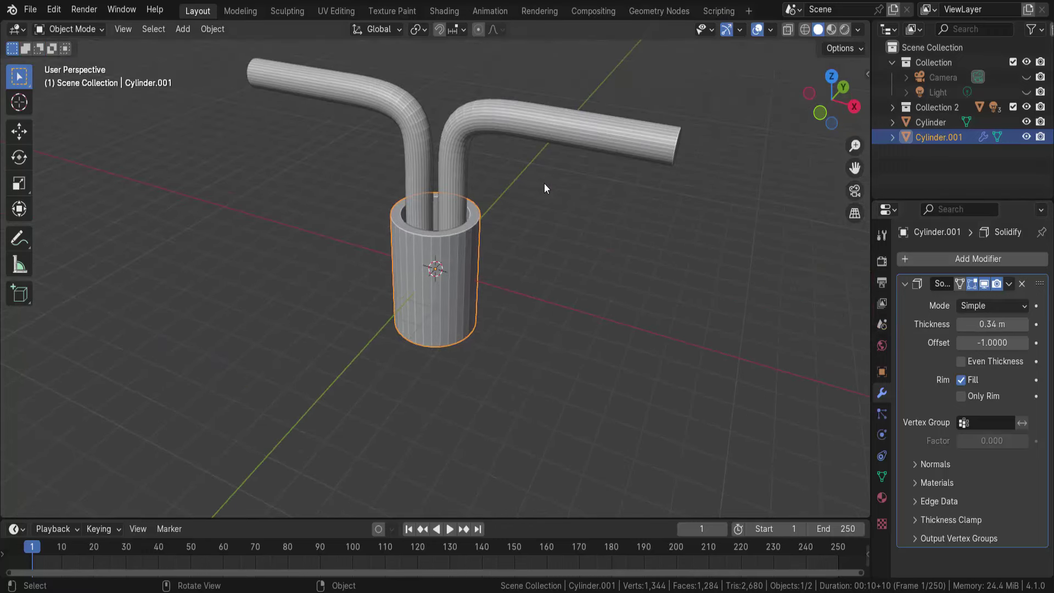
click(562, 132)
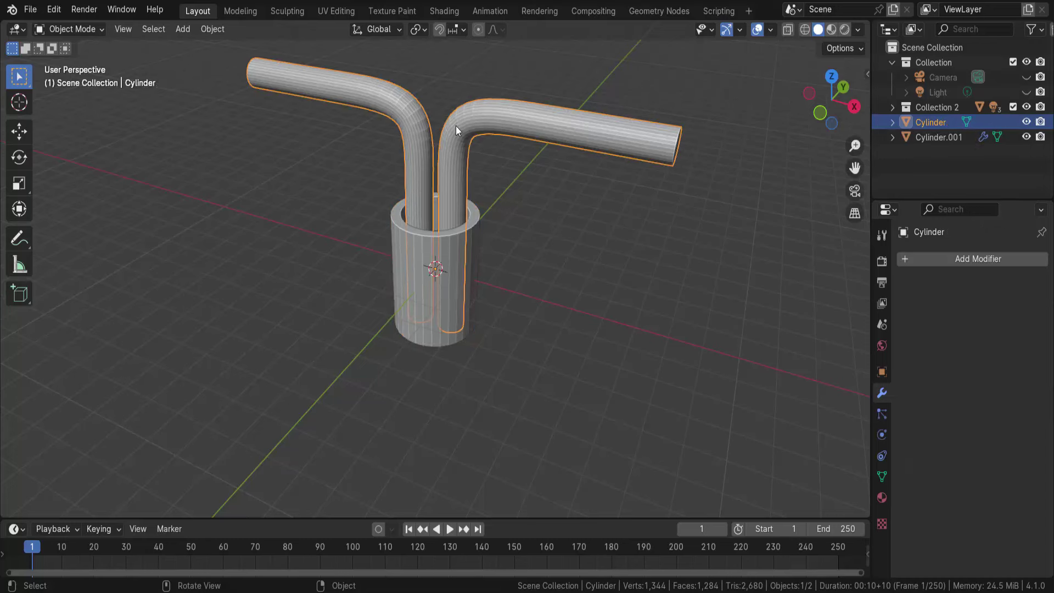
Zoom out and shade the bent pipes smooth by angle with a 30° limit
scroll(621, 208, down, 4)
middle_drag(619, 206, 613, 233)
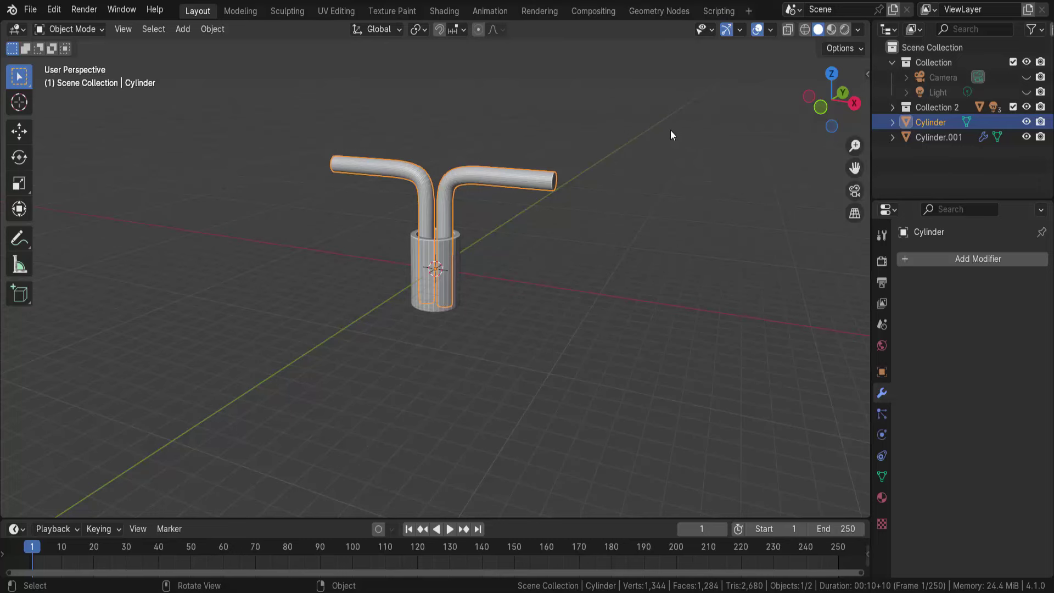
right_click(691, 130)
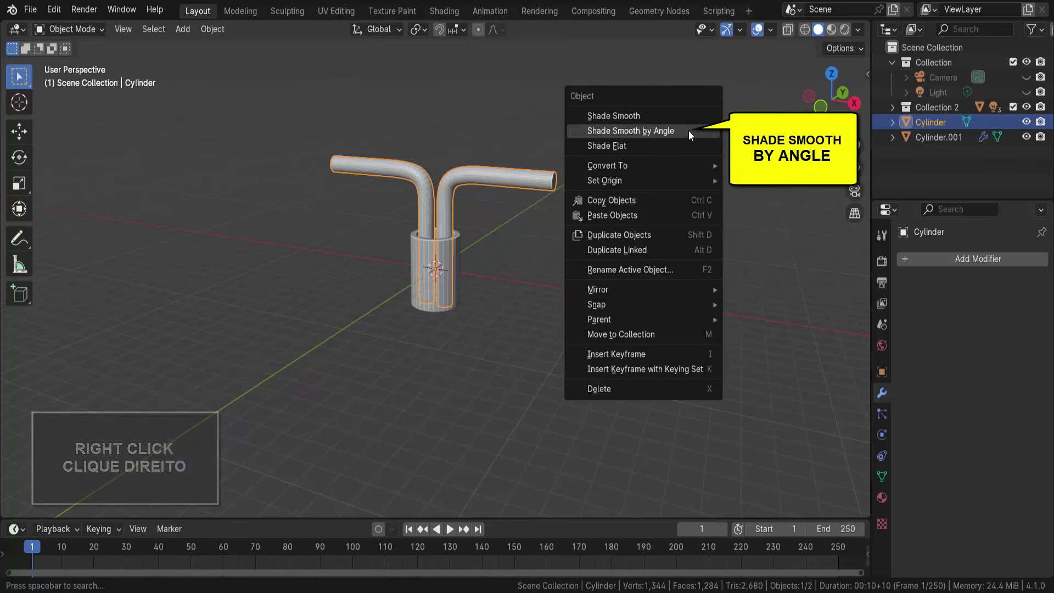
click(664, 133)
Zoom in on the smoothed pipes, enter Edit Mode and switch to front view
scroll(626, 187, up, 3)
middle_drag(626, 186, 588, 236)
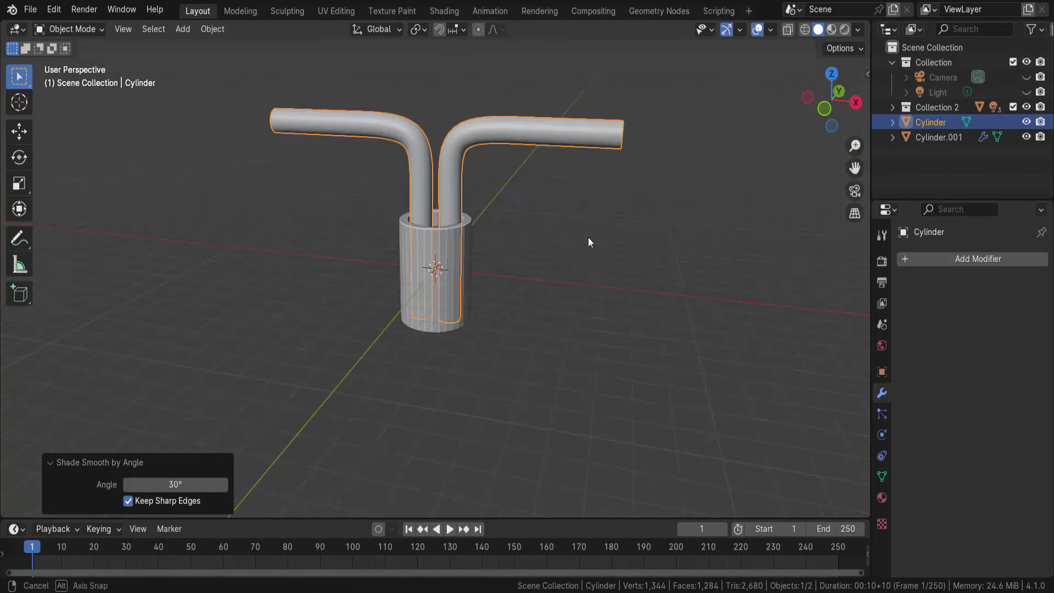
key(Tab)
key(KP_1)
Return the lengthened pipes to Object Mode and turn off X-ray for solid display
click(71, 29)
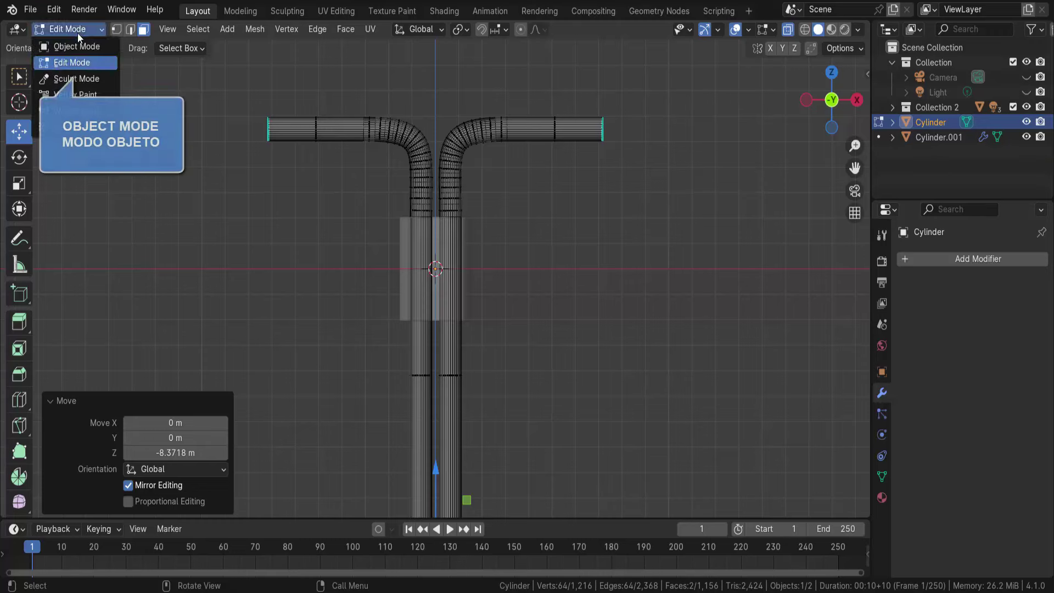
scroll(601, 245, down, 2)
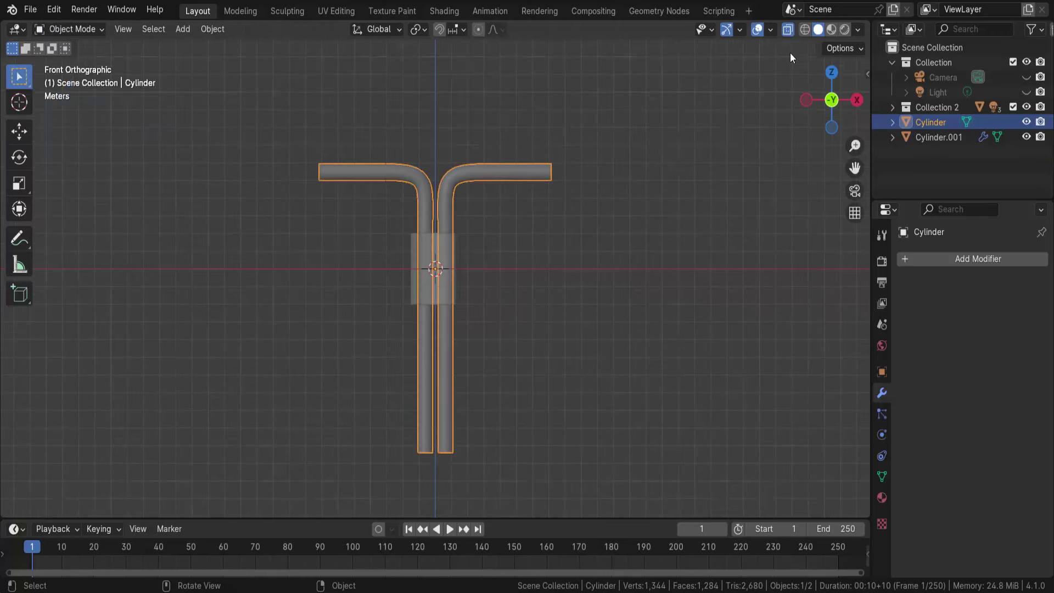
click(787, 31)
middle_drag(746, 251, 704, 278)
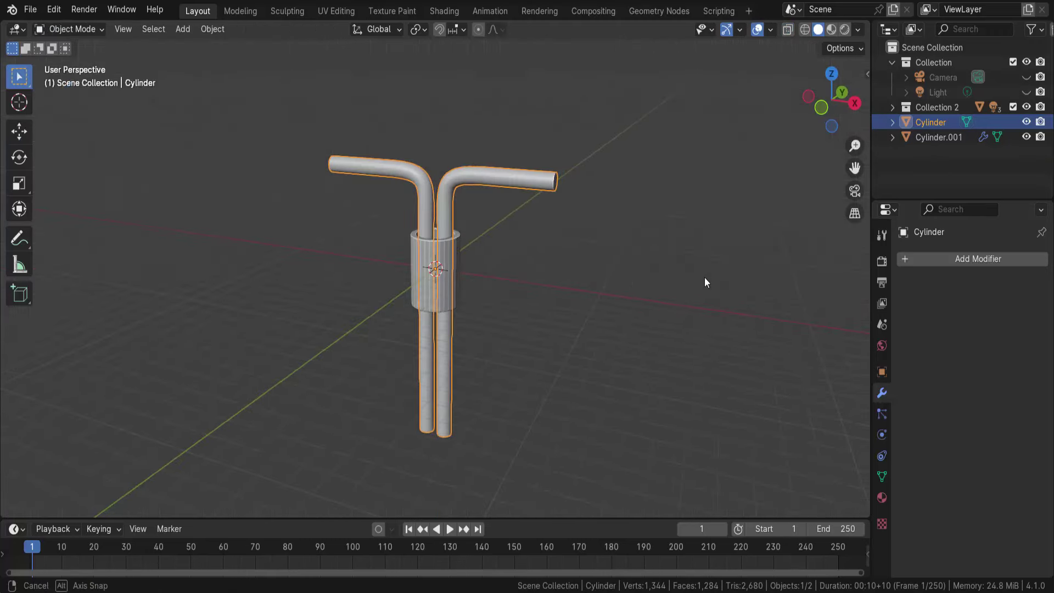
click(633, 281)
mouse_move(622, 338)
middle_down()
mouse_move(590, 312)
mouse_move(394, 319)
mouse_move(482, 345)
mouse_move(586, 311)
mouse_move(633, 320)
mouse_move(616, 333)
middle_up()
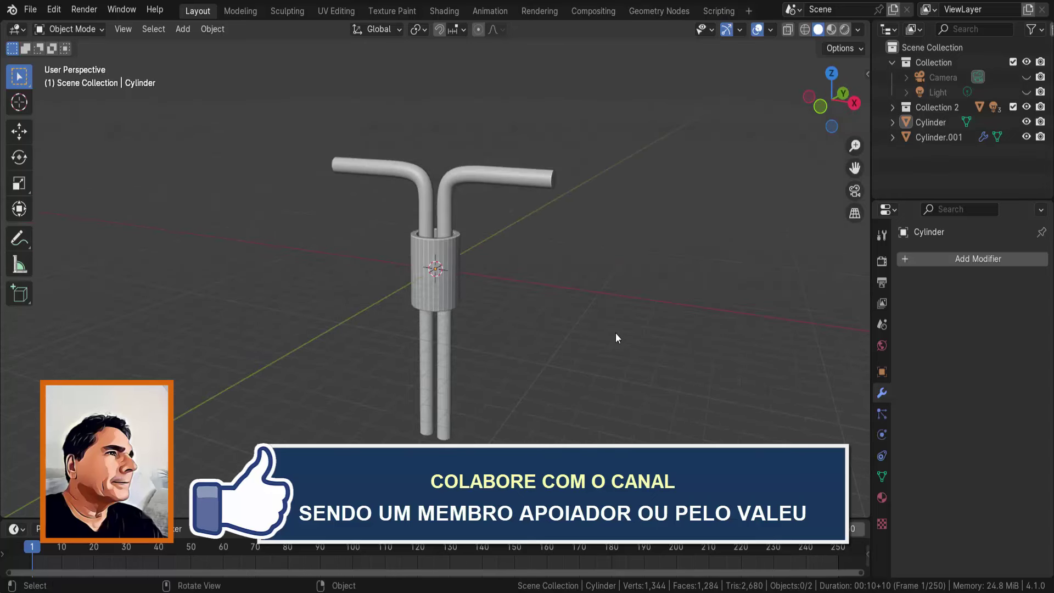